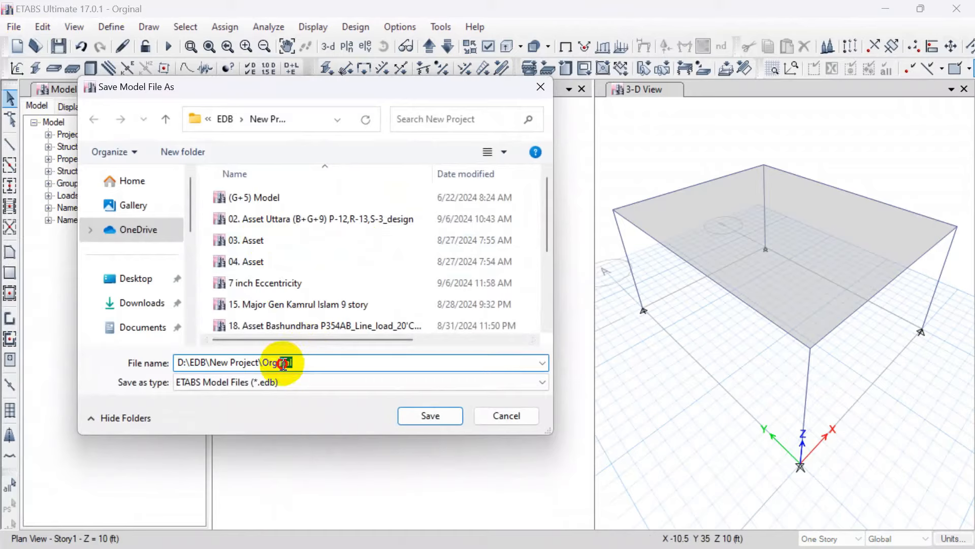
Save a copy of the model in the New Project folder under the name considering Eccentricity.
key("BackSpace")
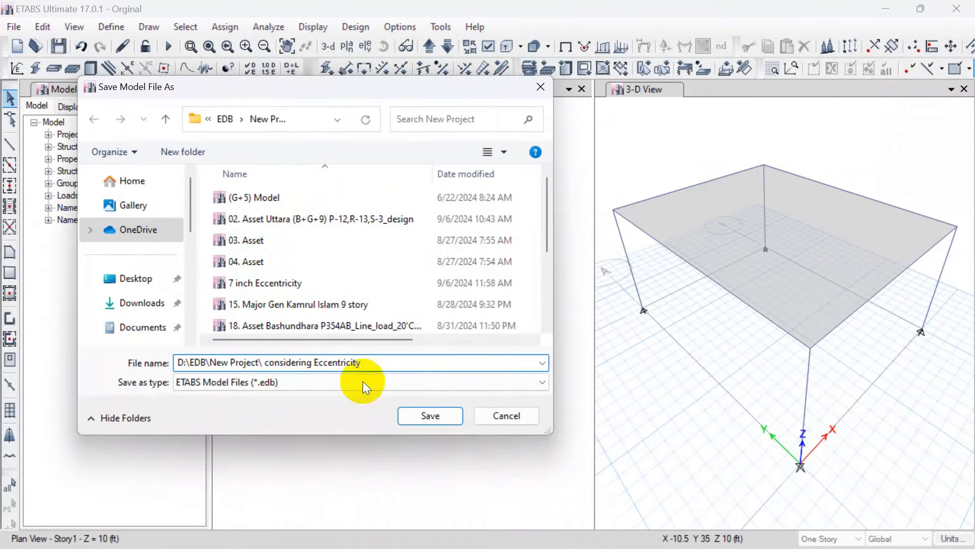
left_click(421, 417)
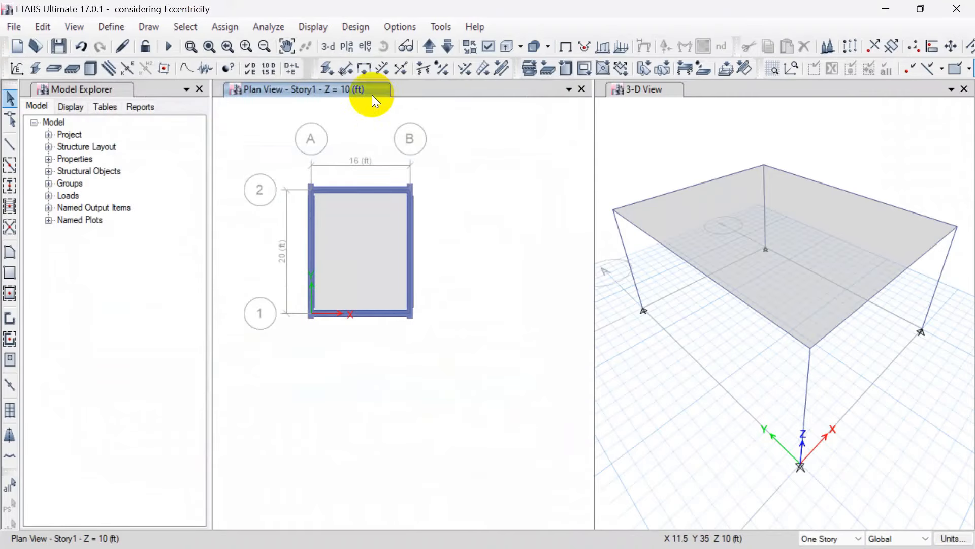
Switch to AutoCAD and bring up the mama drawing with the two column and beam plans.
scroll(352, 184, "up", 3)
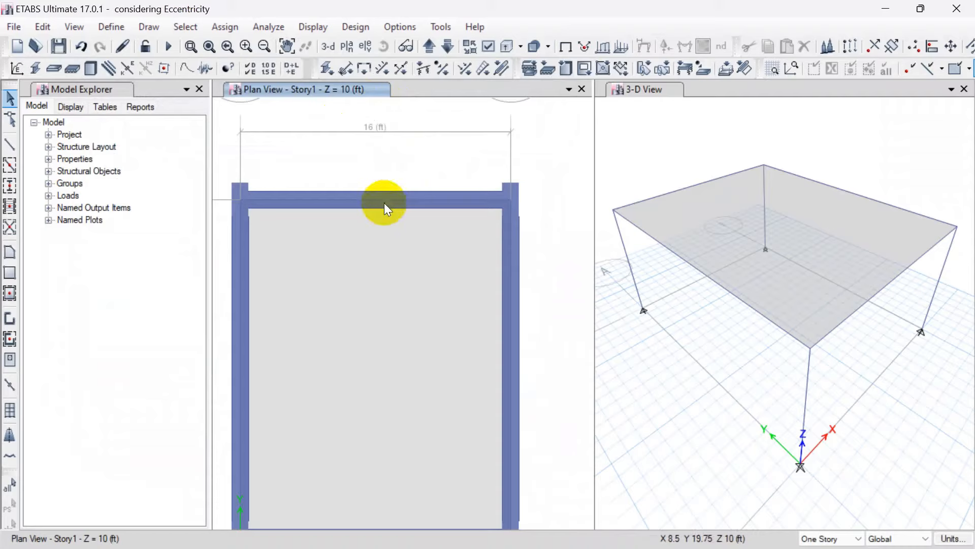
scroll(352, 203, "down", 3)
scroll(341, 200, "up", 3)
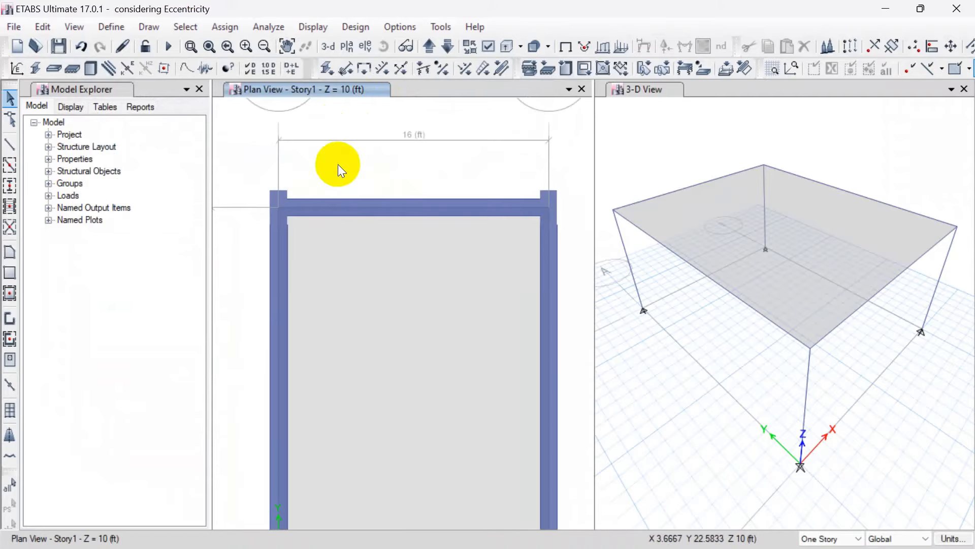
mouse_move(526, 513)
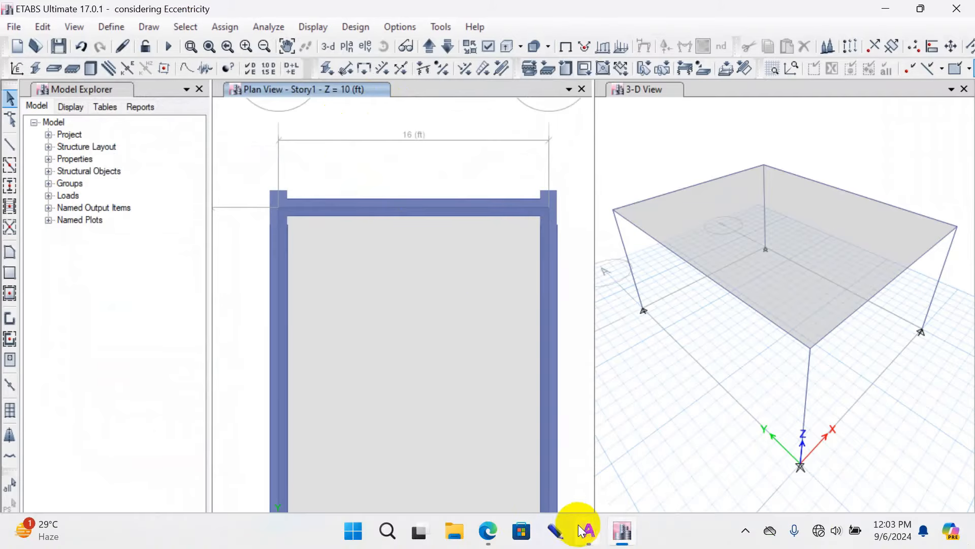
mouse_move(581, 531)
left_click(646, 453)
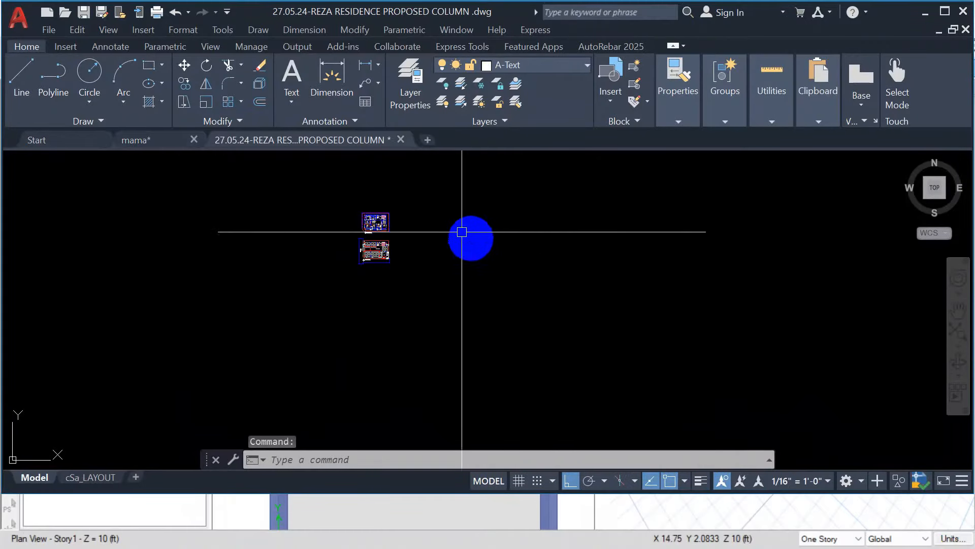
left_click(133, 140)
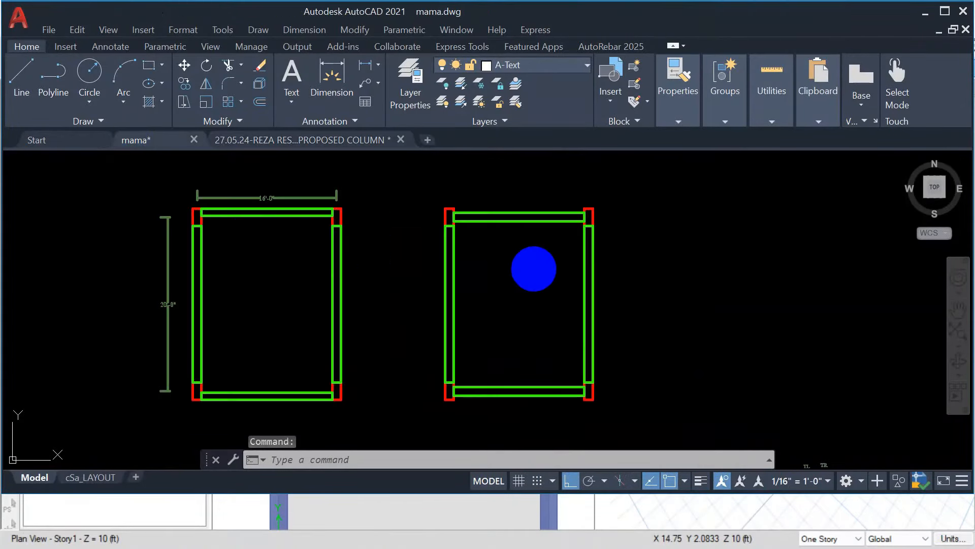
Move the rectangle and its TL, TR, BL and BR labels into the empty space beside the right-hand plan.
scroll(534, 268, "up", 4)
scroll(410, 251, "up", 2)
scroll(393, 233, "down", 8)
scroll(610, 425, "up", 8)
middle_click_drag(642, 341, 495, 336)
left_click(381, 198)
left_click(681, 398)
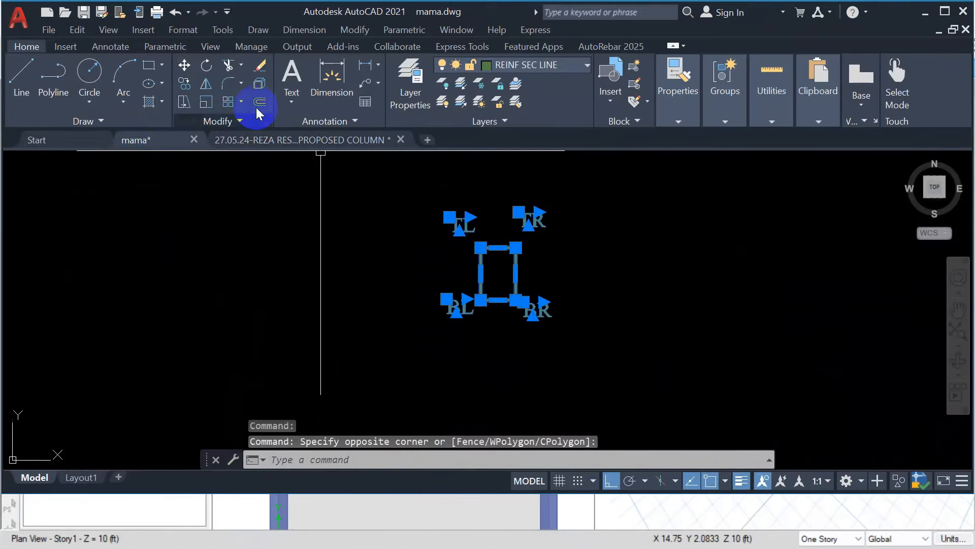
left_click(191, 71)
left_click(560, 320)
scroll(559, 319, "down", 8)
left_click(523, 251)
Measure the labelled rectangle's width and height with linear dimensions, cancelling each without placing it.
scroll(558, 247, "up", 9)
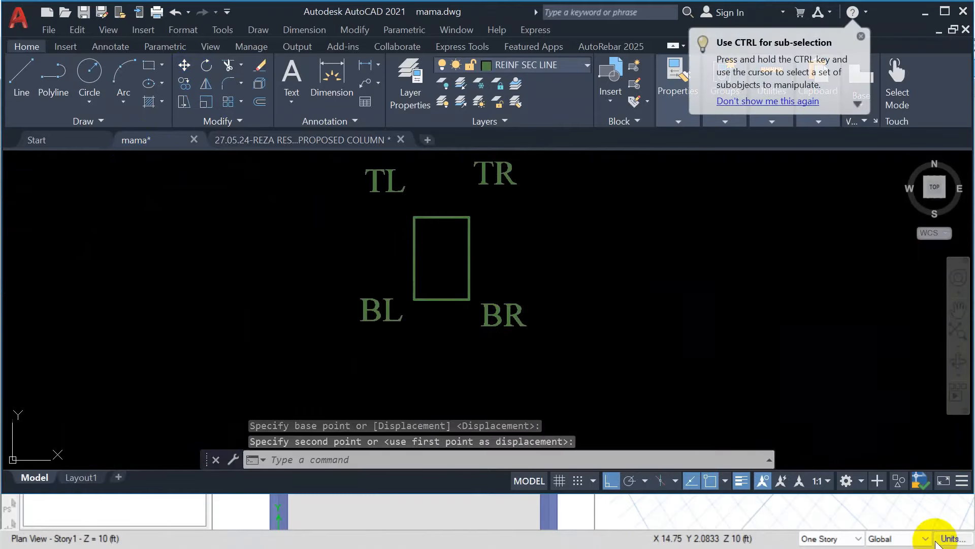
left_click(365, 65)
left_click(414, 217)
left_click(469, 216)
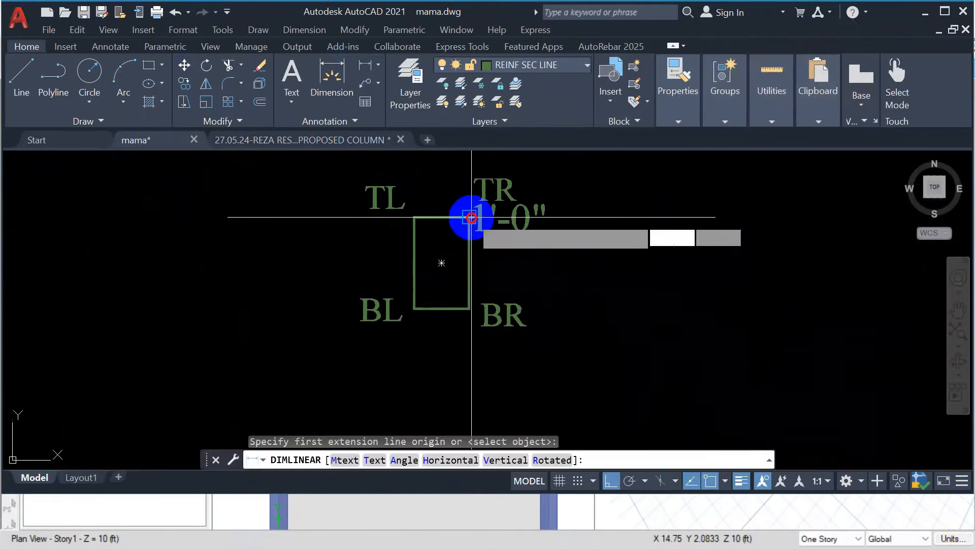
key("Escape")
left_click(367, 66)
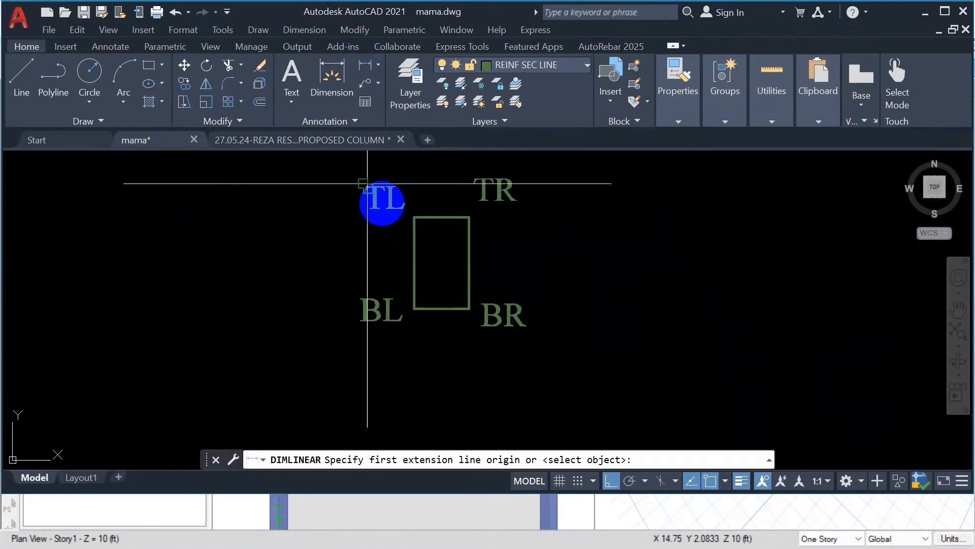
left_click(442, 217)
left_click(443, 305)
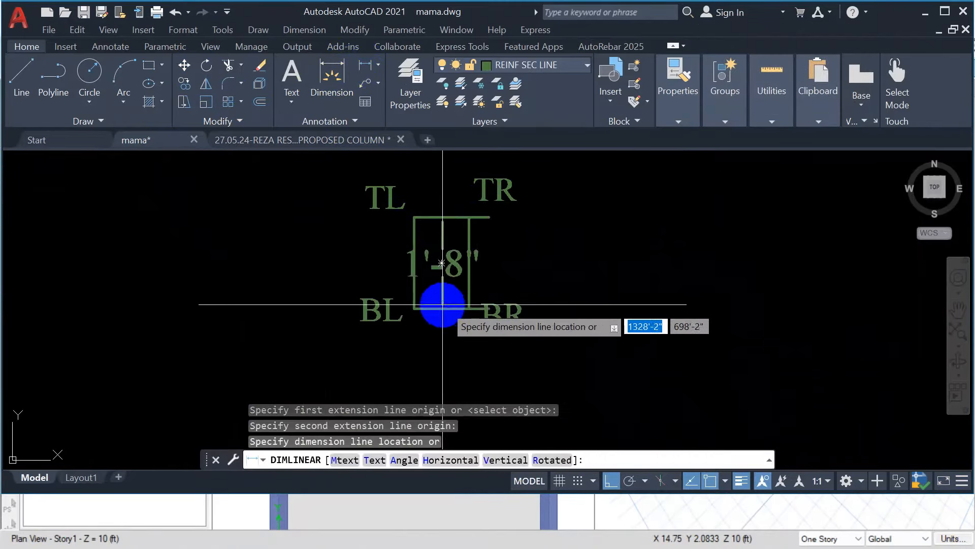
key("Escape")
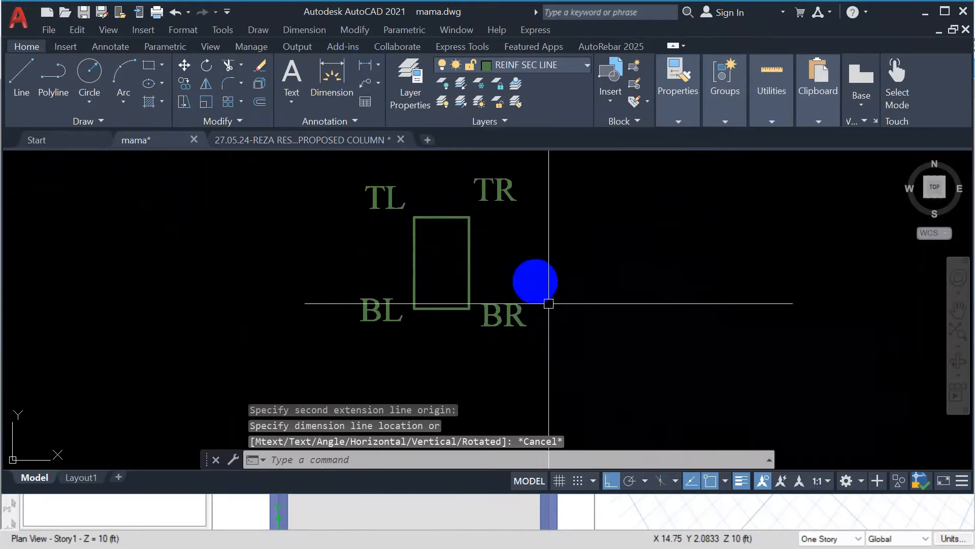
scroll(409, 223, "down", 5)
scroll(624, 239, "up", 7)
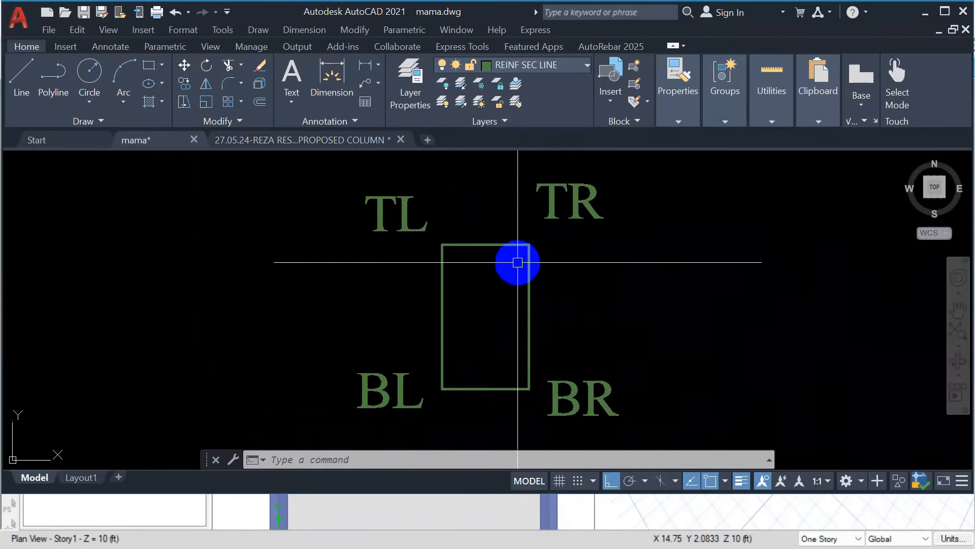
middle_click_drag(516, 261, 479, 243)
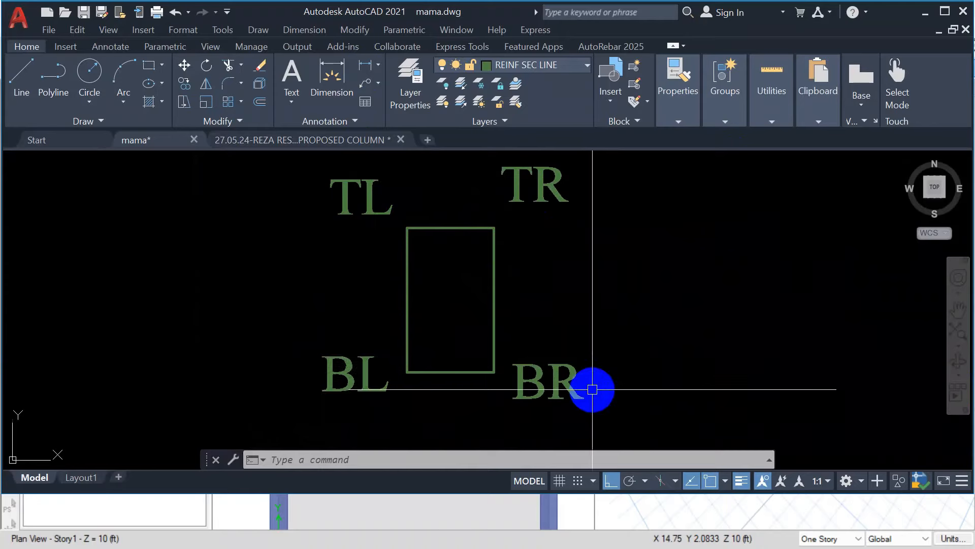
scroll(502, 244, "down", 3)
scroll(506, 245, "up", 3)
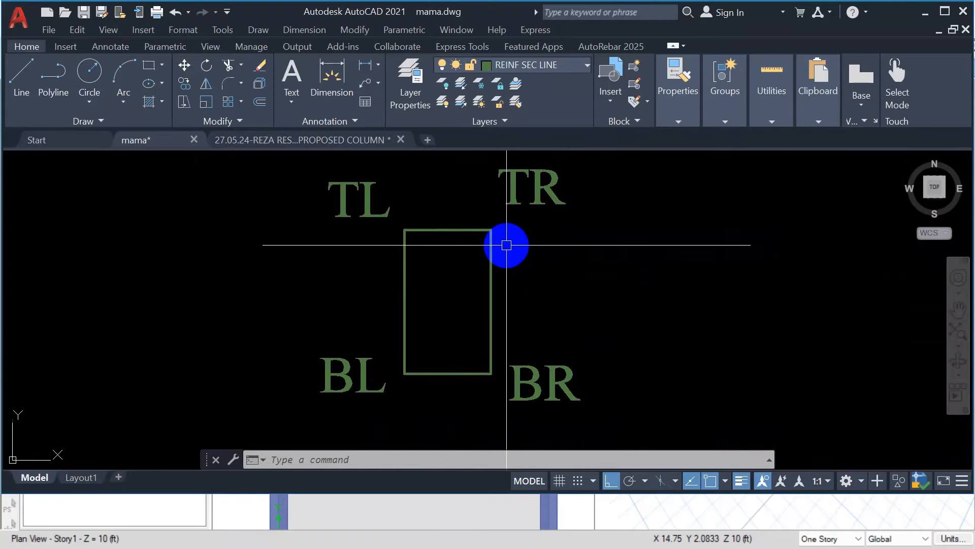
Copy the lower-left column of the right-hand plan into the empty space near the labelled rectangle.
scroll(470, 218, "down", 5)
scroll(354, 252, "down", 3)
middle_click_drag(371, 296, 456, 288)
scroll(113, 322, "up", 5)
left_click(236, 315)
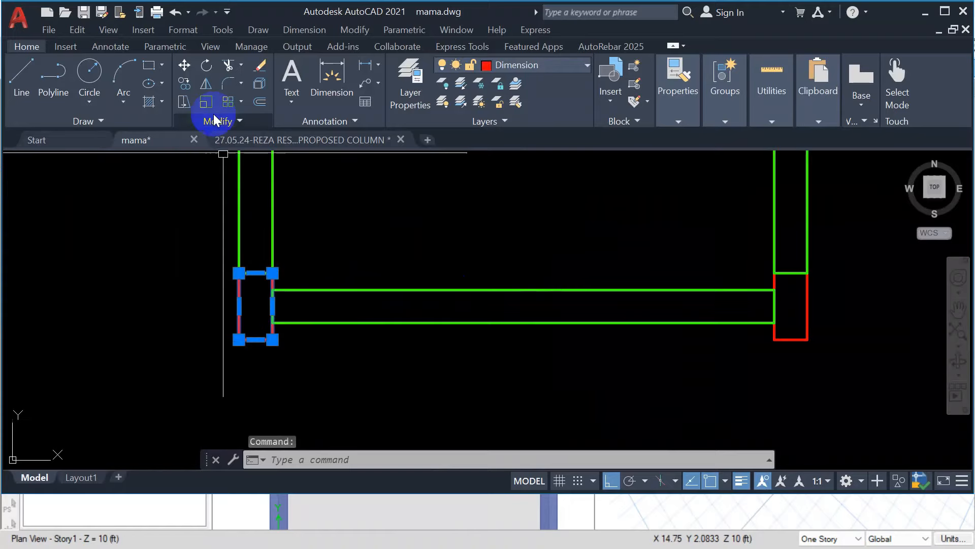
left_click(189, 81)
left_click(283, 380)
scroll(678, 342, "down", 5)
middle_click_drag(765, 327, 377, 327)
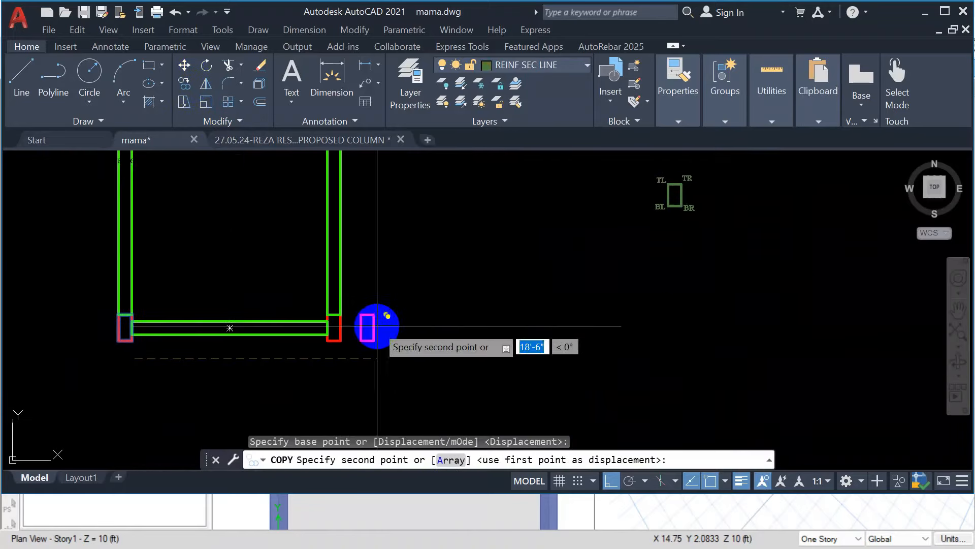
left_click(552, 272)
key("Escape")
Examine the copied column outline and the rectangle labelled TL, TR, BL and BR.
middle_click_drag(551, 272, 404, 299)
scroll(514, 218, "up", 5)
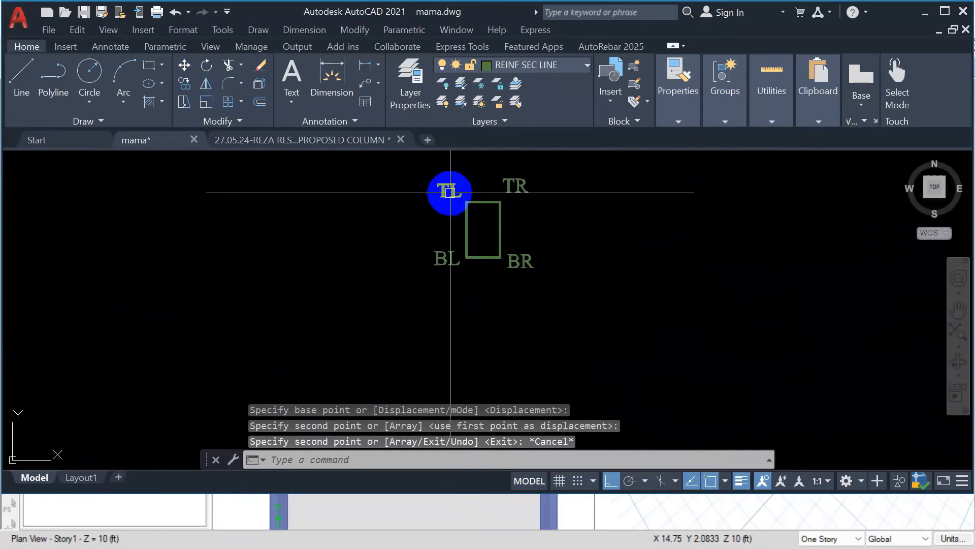
scroll(461, 209, "down", 2)
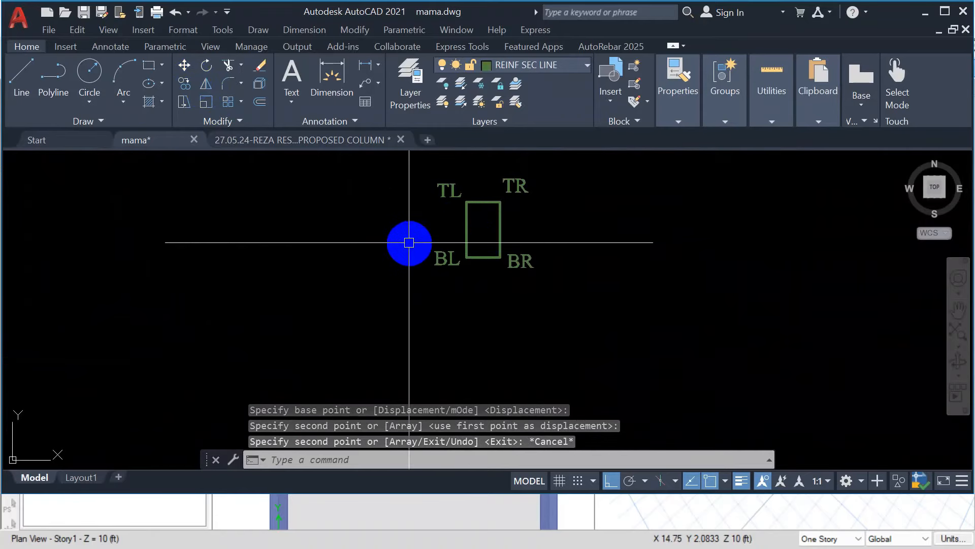
scroll(409, 239, "down", 4)
scroll(316, 381, "up", 6)
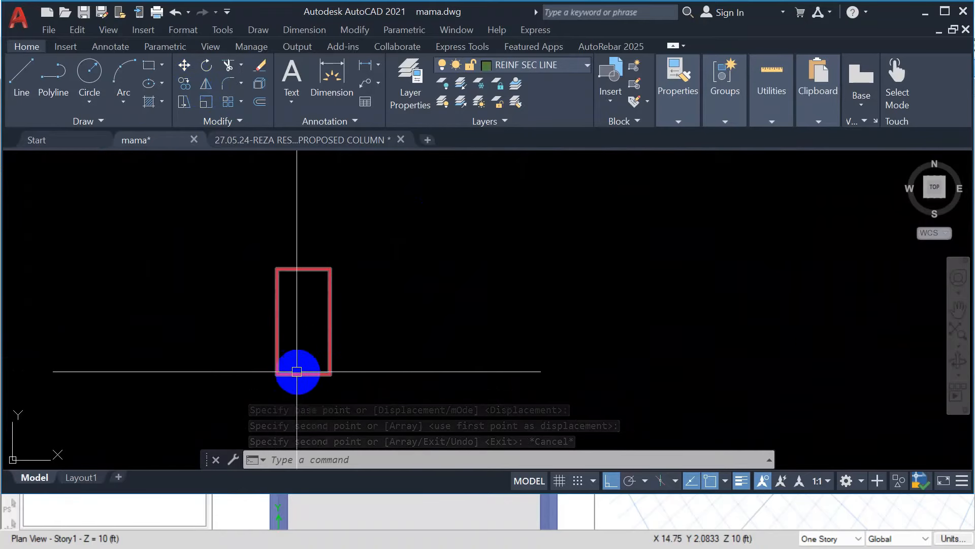
scroll(327, 370, "down", 4)
middle_click_drag(409, 315, 379, 375)
middle_click_drag(404, 196, 360, 222)
left_click(347, 169)
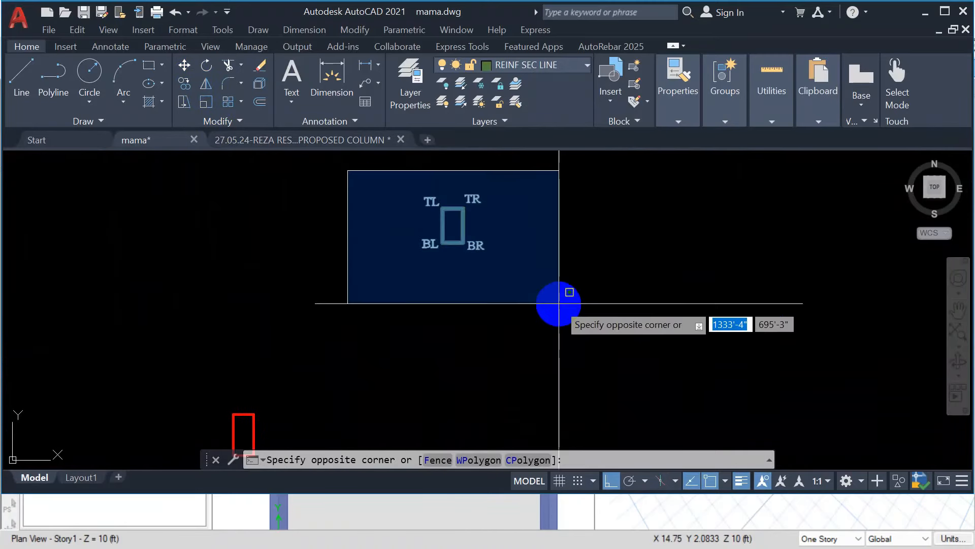
left_click(561, 304)
scroll(437, 209, "up", 4)
key("Escape")
scroll(438, 209, "up", 2)
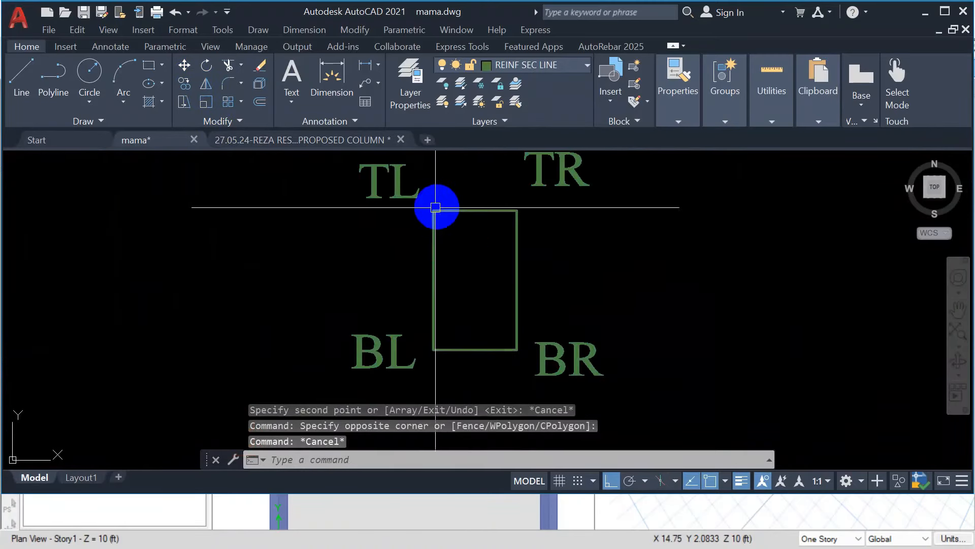
scroll(320, 242, "down", 2)
middle_click_drag(320, 242, 353, 227)
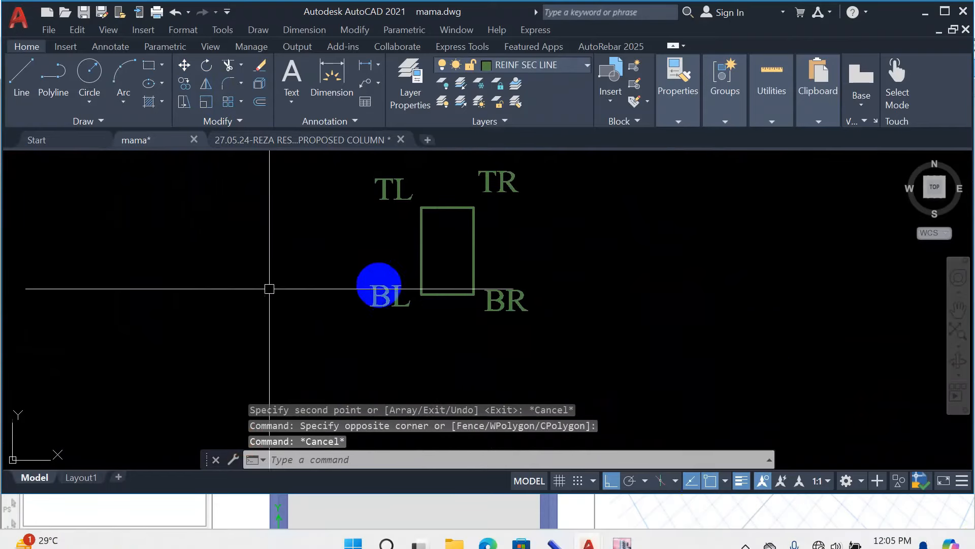
scroll(218, 231, "down", 2)
middle_click_drag(242, 238, 299, 244)
Rotate the rectangle and its four corner labels 90° counterclockwise about the midpoint of the rectangle's bottom edge.
left_click(289, 169)
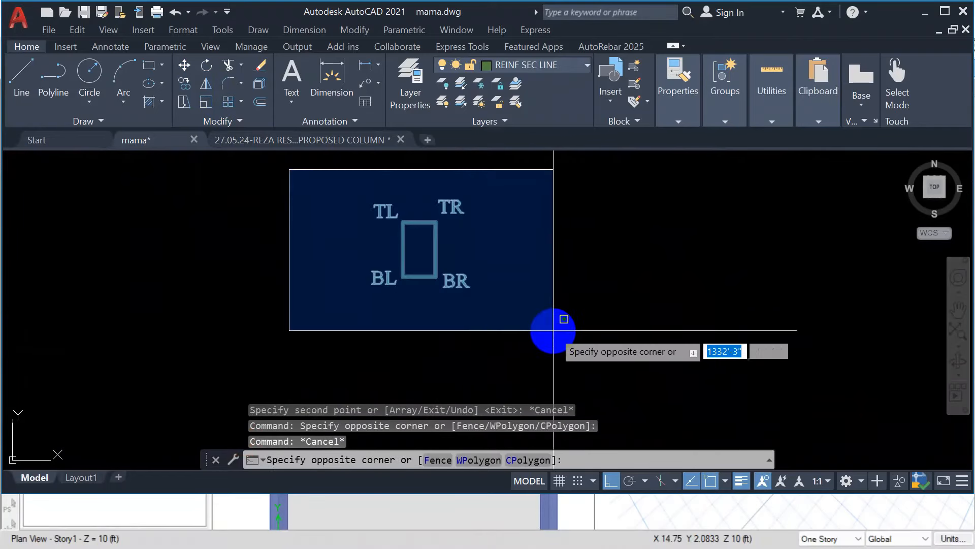
left_click(555, 322)
scroll(399, 213, "up", 3)
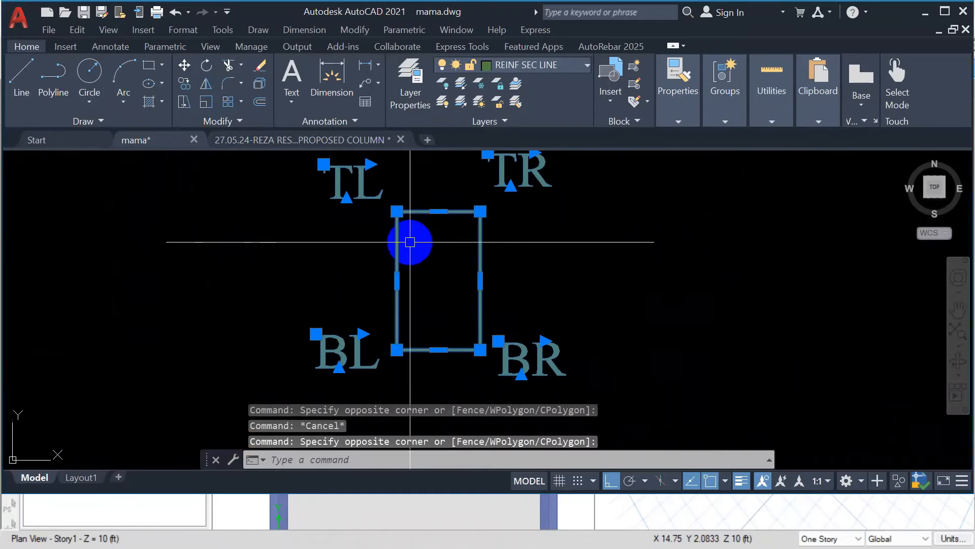
left_click(207, 67)
scroll(413, 214, "down", 4)
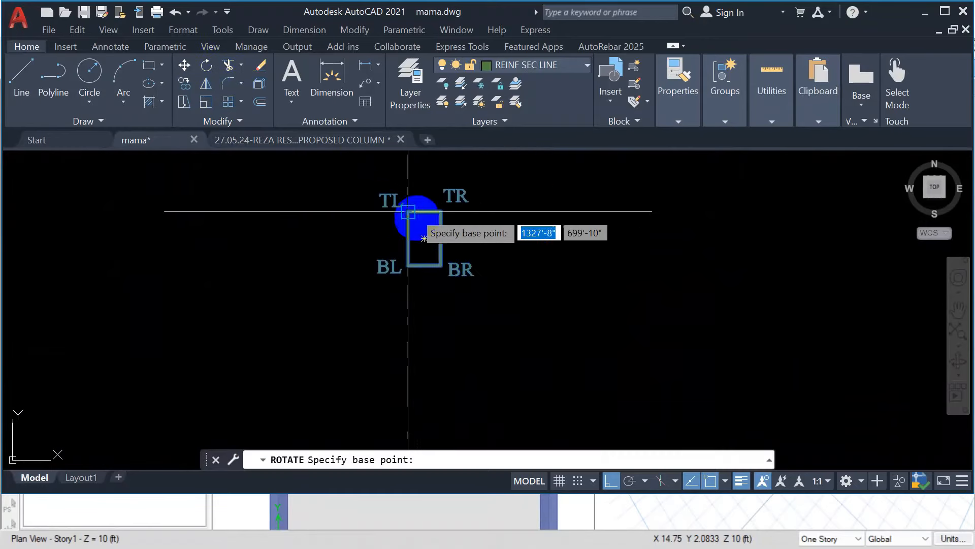
left_click(423, 265)
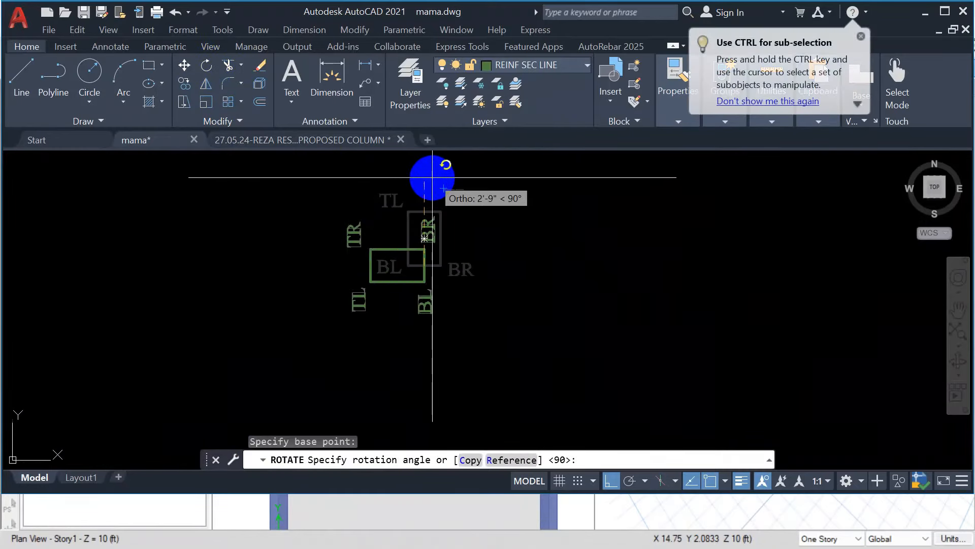
left_click(421, 169)
left_click(261, 196)
left_click(638, 387)
key("Escape")
Move the rotated rectangle and its labels so its TL corner sits at the midpoint of the copied column's bottom edge.
scroll(387, 293, "up", 4)
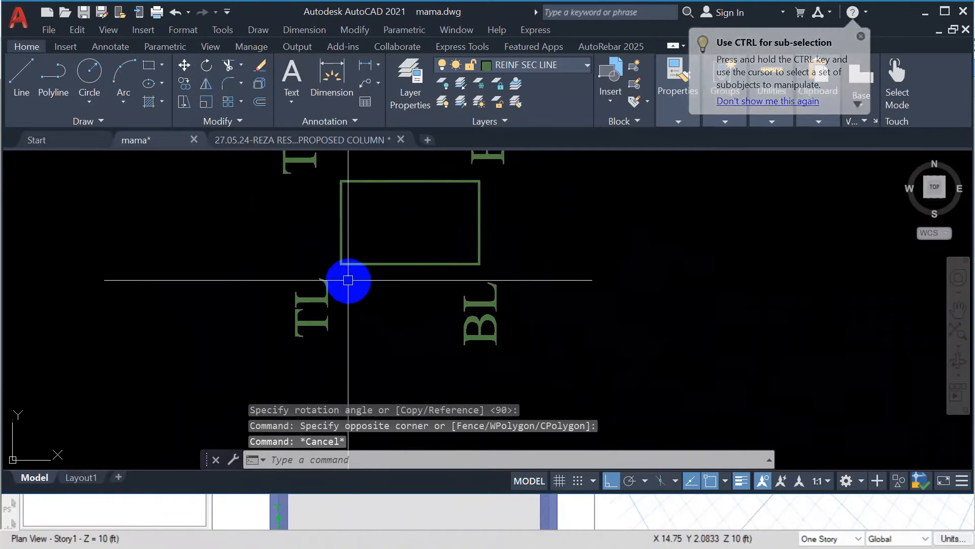
scroll(331, 278, "down", 9)
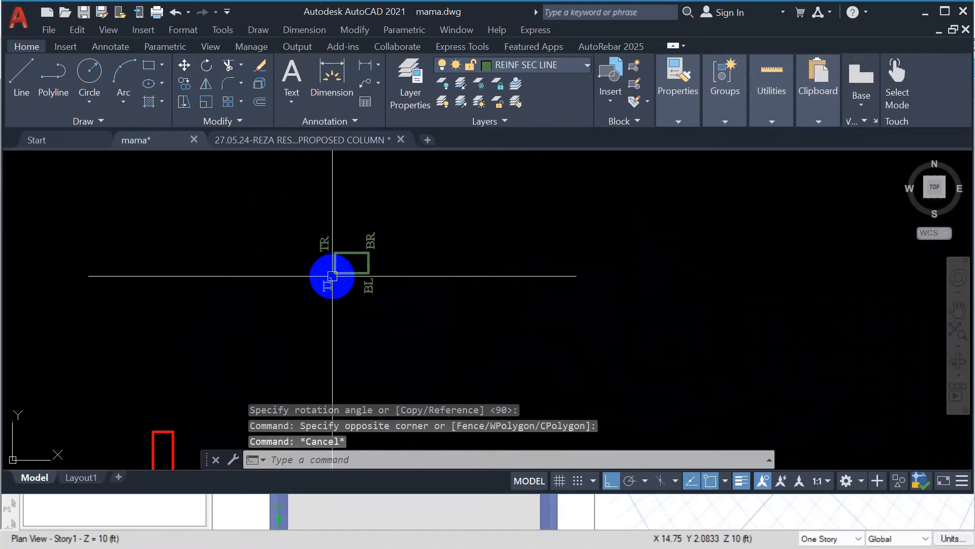
scroll(287, 345, "up", 6)
scroll(342, 327, "down", 4)
scroll(311, 349, "up", 2)
scroll(312, 348, "down", 2)
scroll(391, 215, "up", 3)
left_click_drag(348, 178, 625, 322)
left_click(184, 65)
scroll(414, 235, "up", 2)
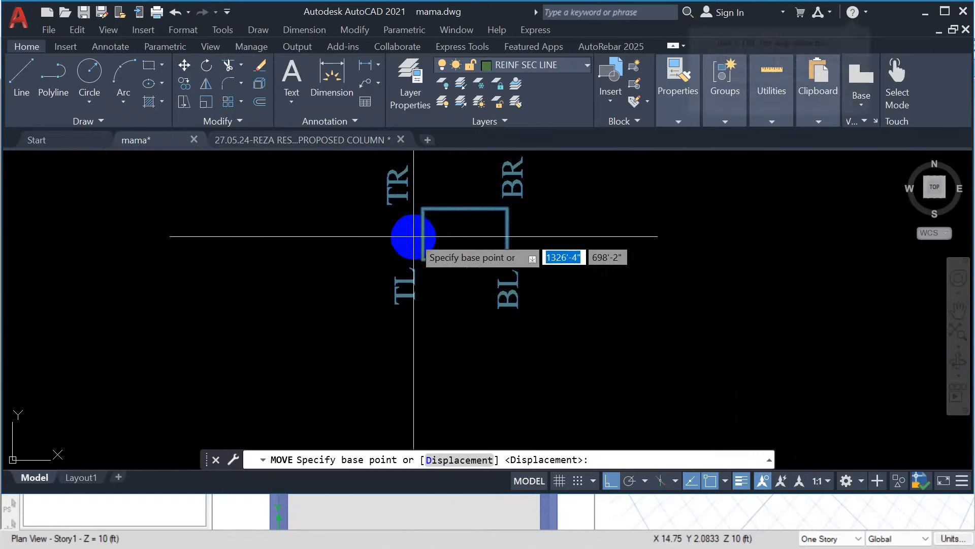
left_click(429, 254)
scroll(343, 311, "down", 4)
middle_click_drag(343, 312, 441, 166)
scroll(304, 327, "up", 4)
left_click(304, 356)
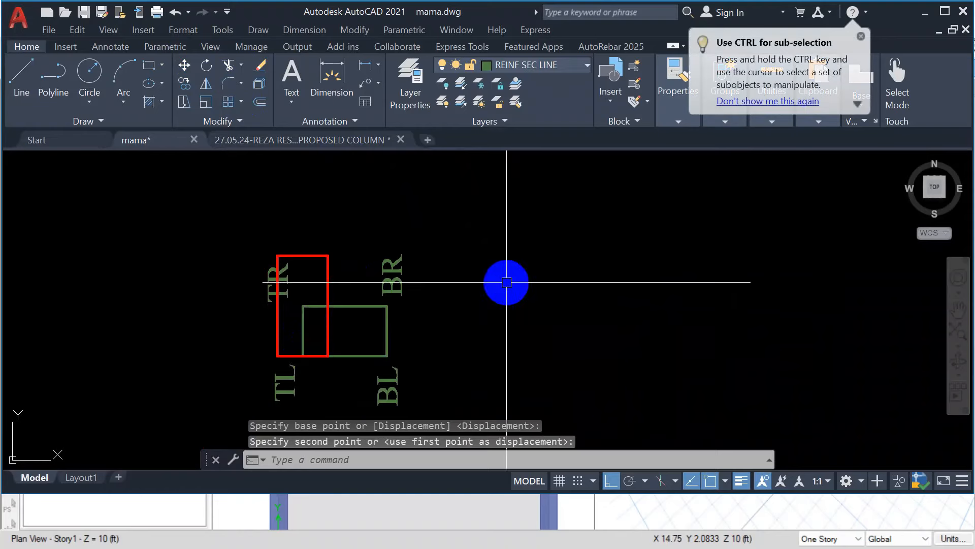
key("Escape")
Move the green rectangle and its four corner labels 6 inches right so its lower-left corner meets the red column's lower-right corner.
middle_click_drag(308, 322, 269, 255)
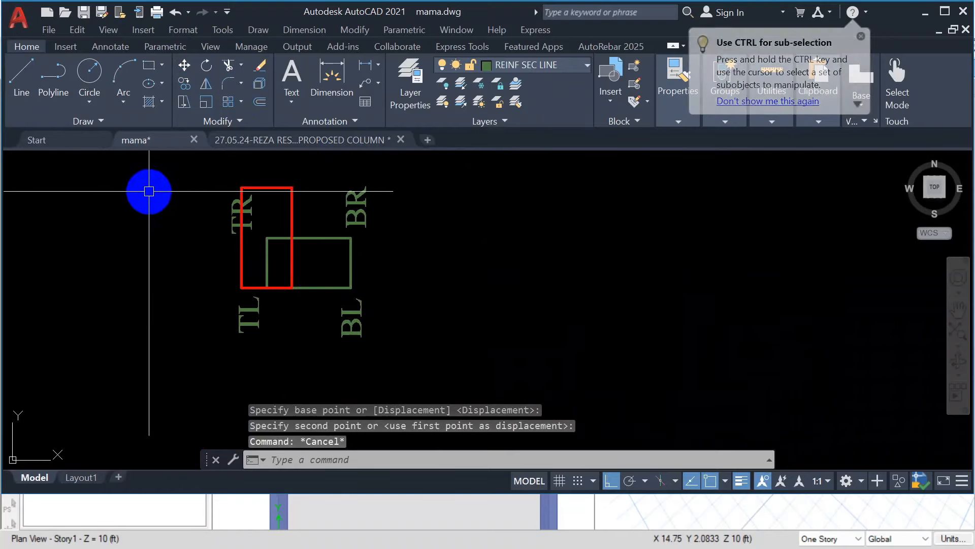
left_click(148, 189)
left_click(564, 379)
left_click(188, 64)
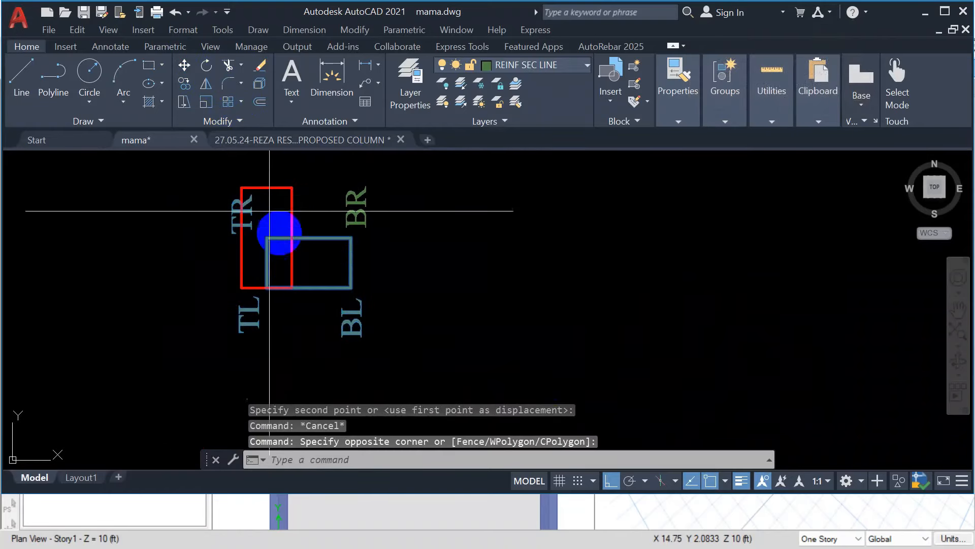
scroll(285, 308, "up", 2)
left_click(255, 276)
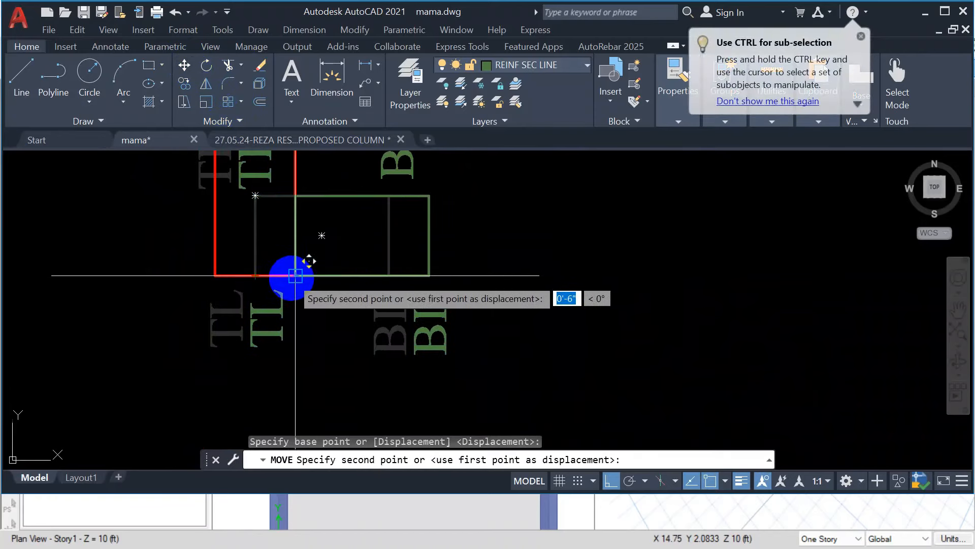
left_click(295, 276)
scroll(306, 313, "down", 2)
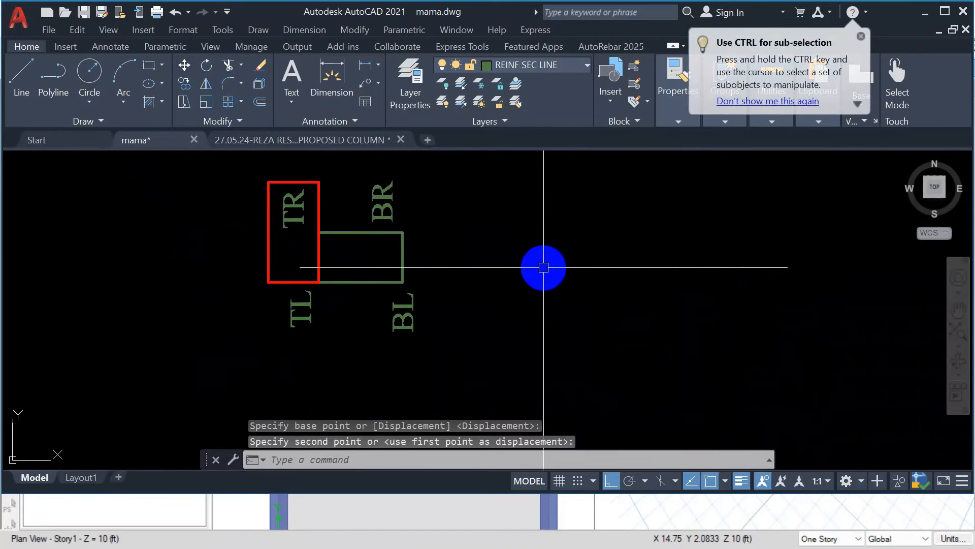
Compare the beam and column positions along the bottom of the two plans with the labelled column-and-rectangle illustration.
scroll(335, 239, "down", 2)
middle_click_drag(320, 203, 304, 265)
scroll(342, 285, "down", 6)
middle_click_drag(174, 315, 608, 296)
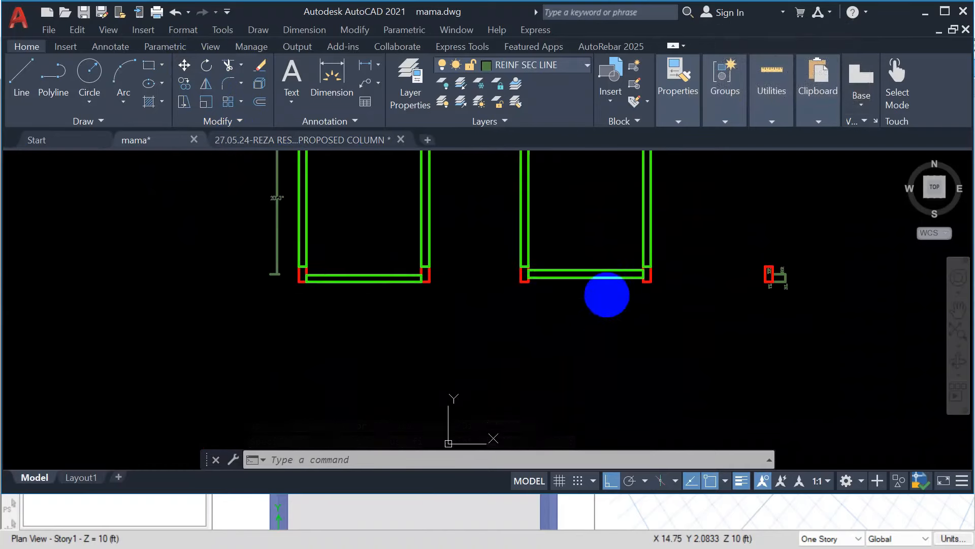
scroll(296, 270, "up", 4)
scroll(243, 249, "down", 4)
scroll(788, 256, "up", 6)
middle_click_drag(639, 261, 546, 278)
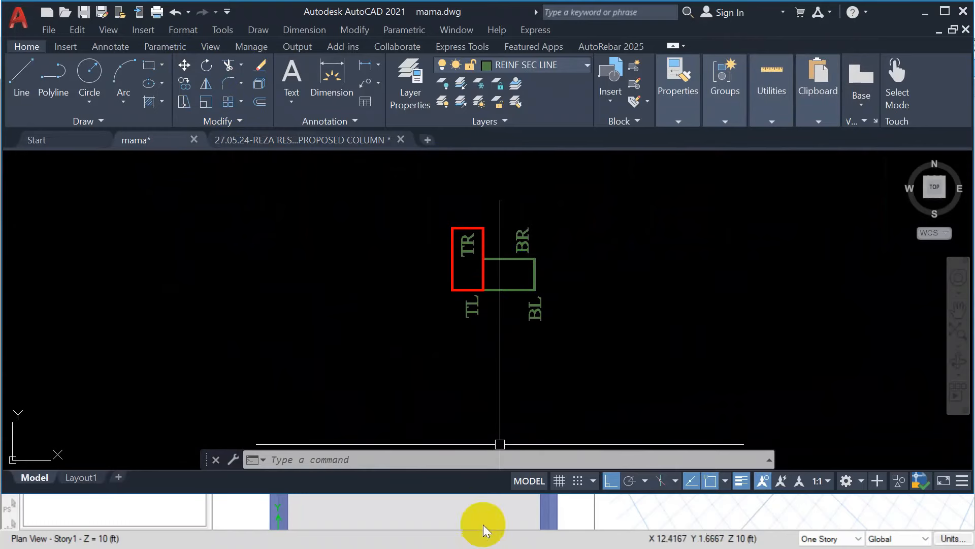
Switch to ETABS and turn off the extruded frame display in the Story1 plan view.
mouse_move(626, 537)
left_click(591, 432)
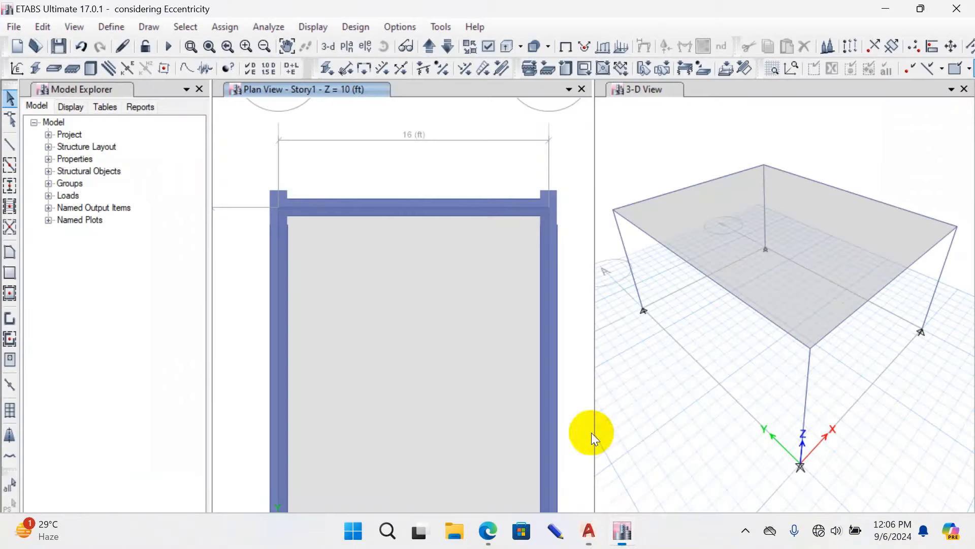
scroll(315, 105, "down", 3)
scroll(340, 256, "up", 3)
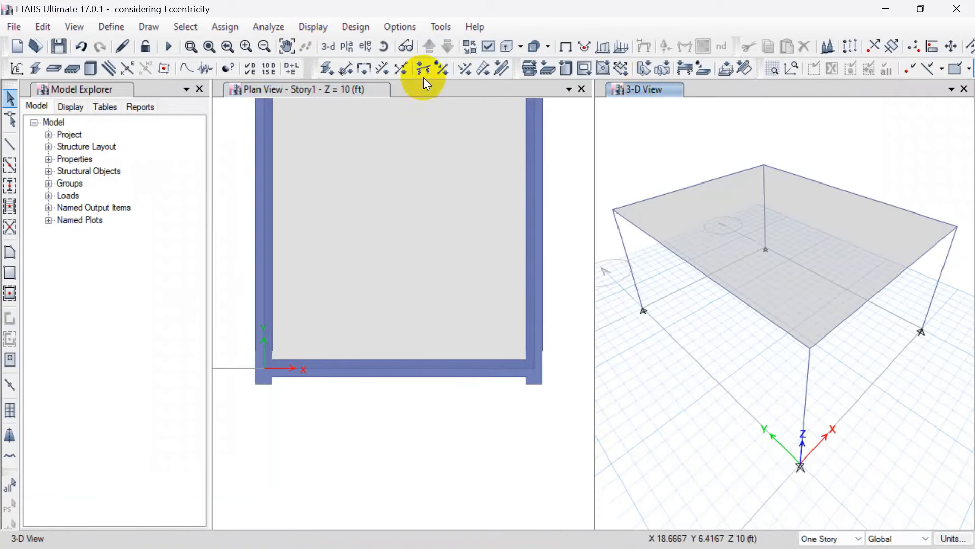
left_click(300, 89)
left_click(308, 28)
left_click(315, 44)
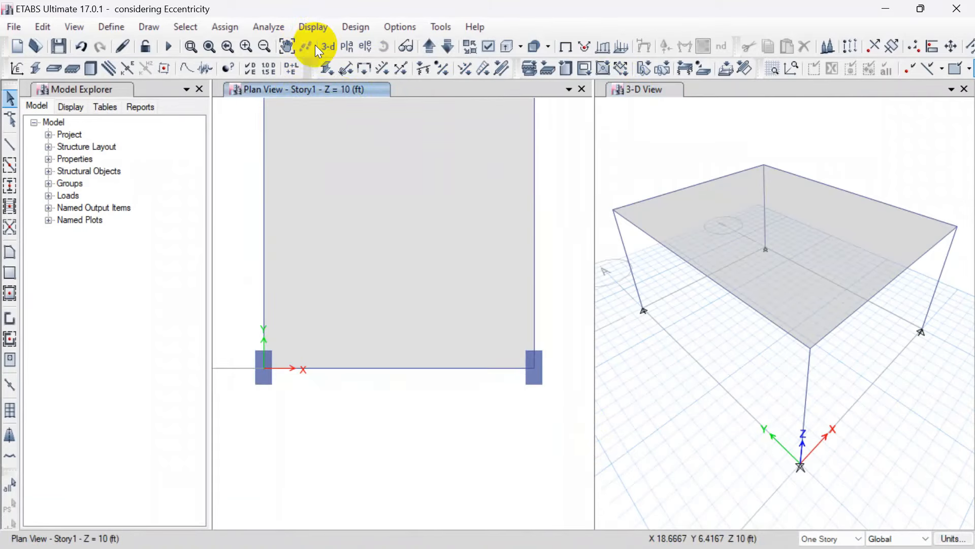
Assign the insertion point cardinal point 7 (Top Left) to the beam along the plan's lower edge.
left_click(368, 368)
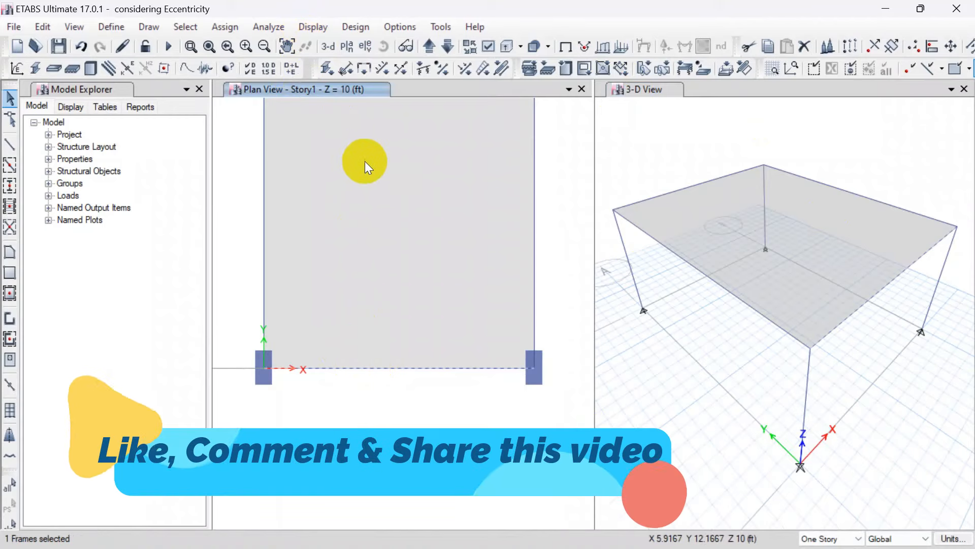
left_click(218, 26)
mouse_move(243, 70)
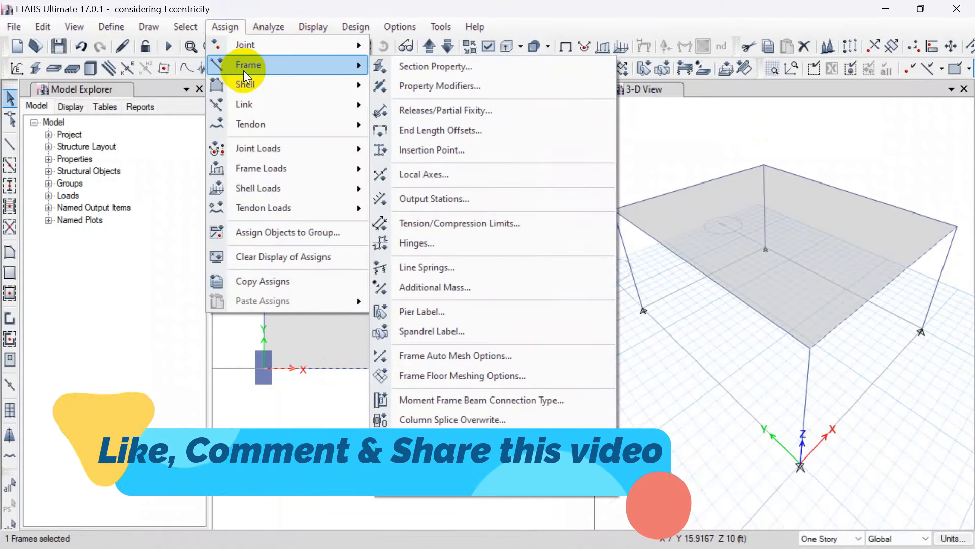
left_click(460, 151)
left_click(835, 78)
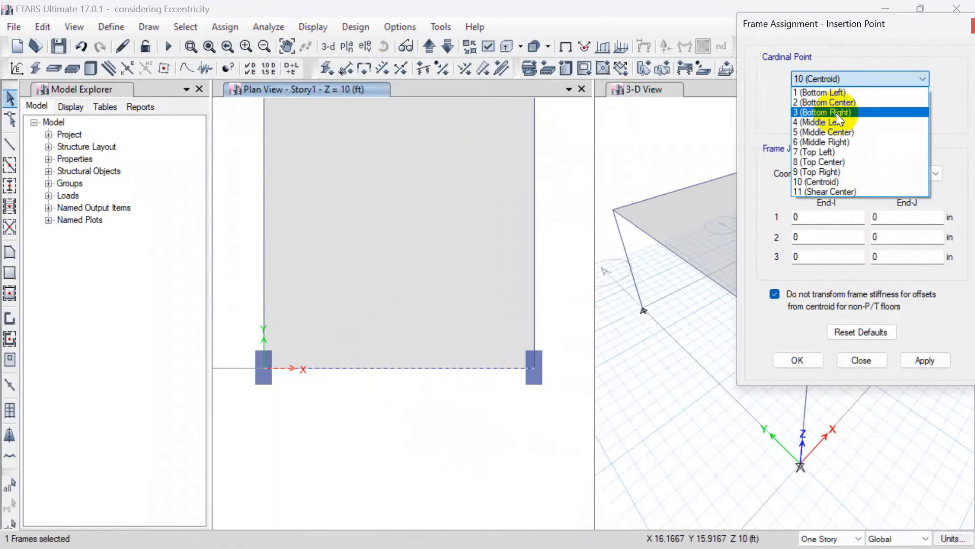
left_click(836, 153)
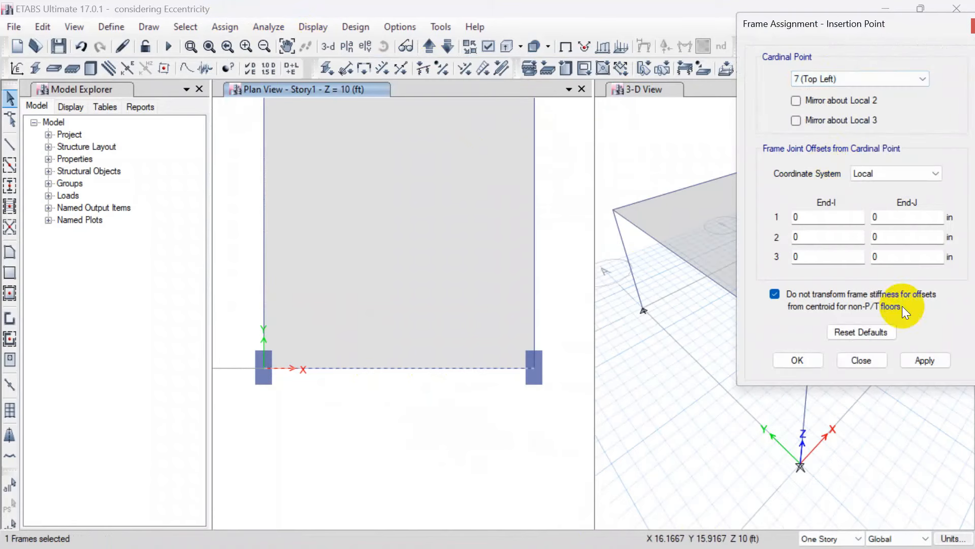
left_click(919, 364)
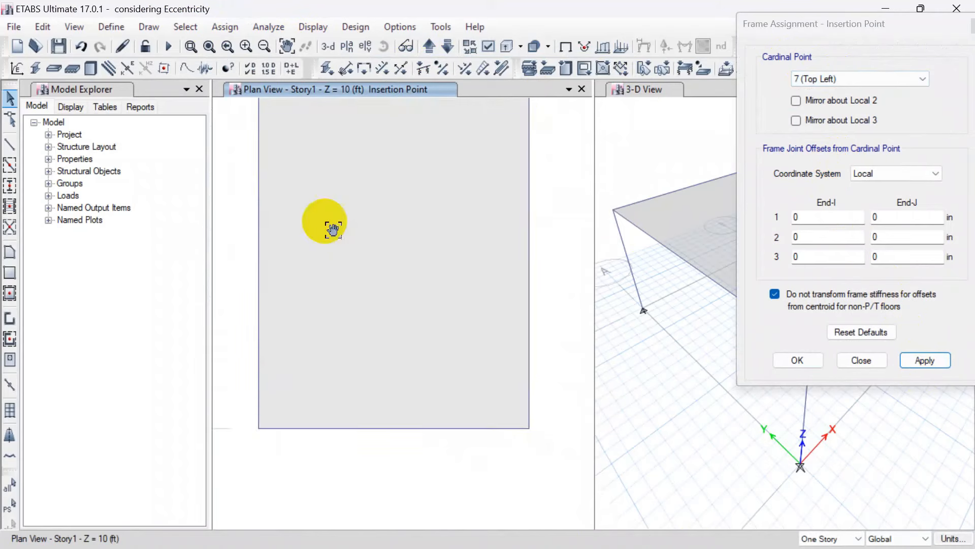
Assign the insertion point cardinal point 9 (Top Right) to the beam along the plan's upper edge.
left_click(867, 80)
left_click(830, 178)
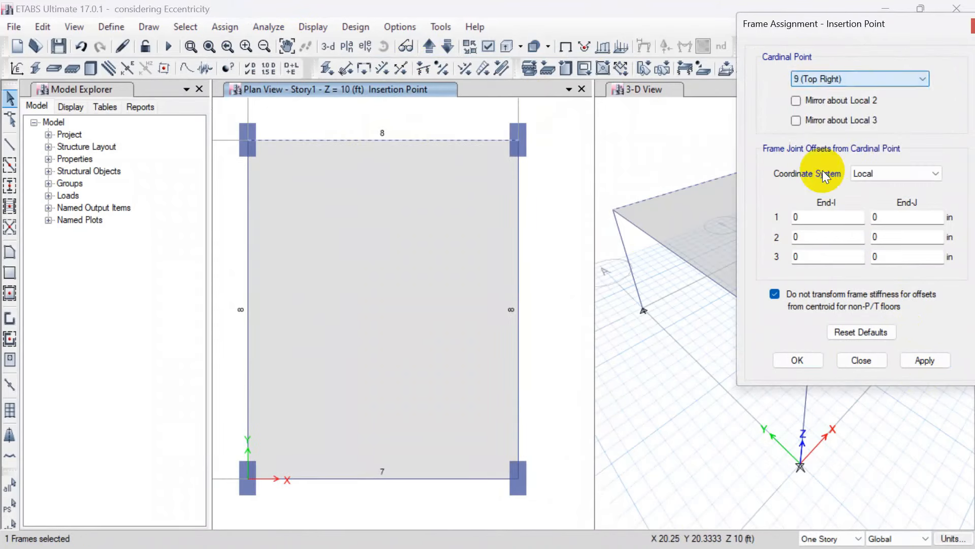
left_click(925, 361)
left_click(797, 360)
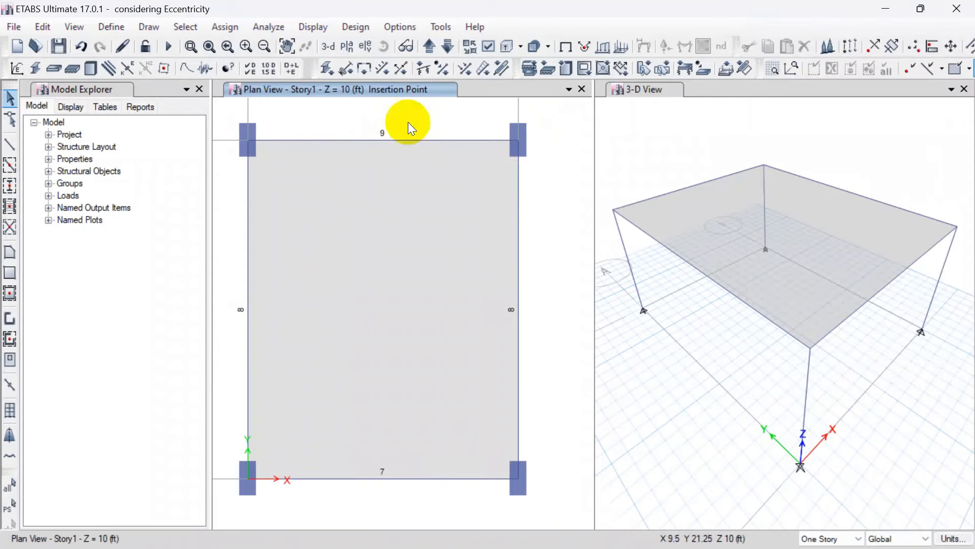
Clear the insertion point assignment labels from the Story1 plan and enable Extrude Frames for that view.
left_click(498, 46)
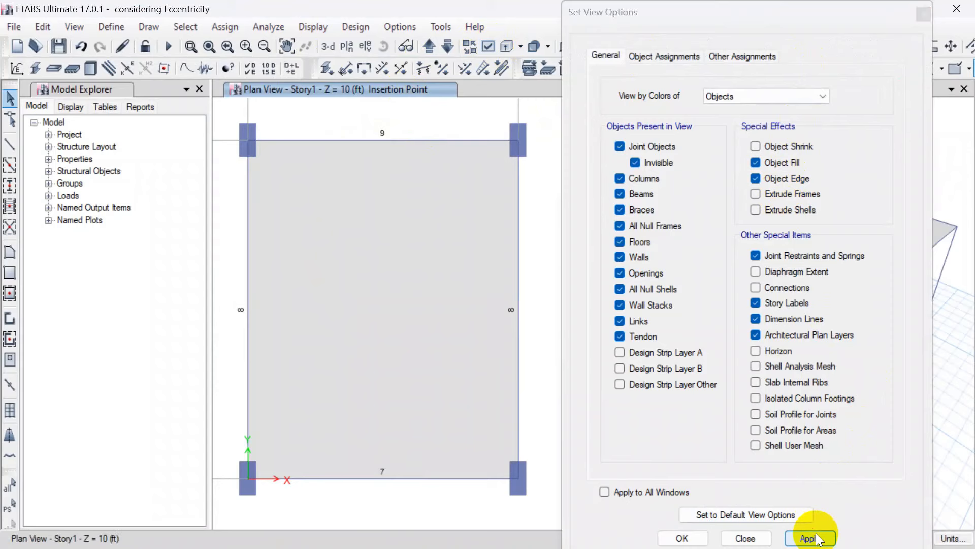
left_click(299, 28)
left_click(323, 38)
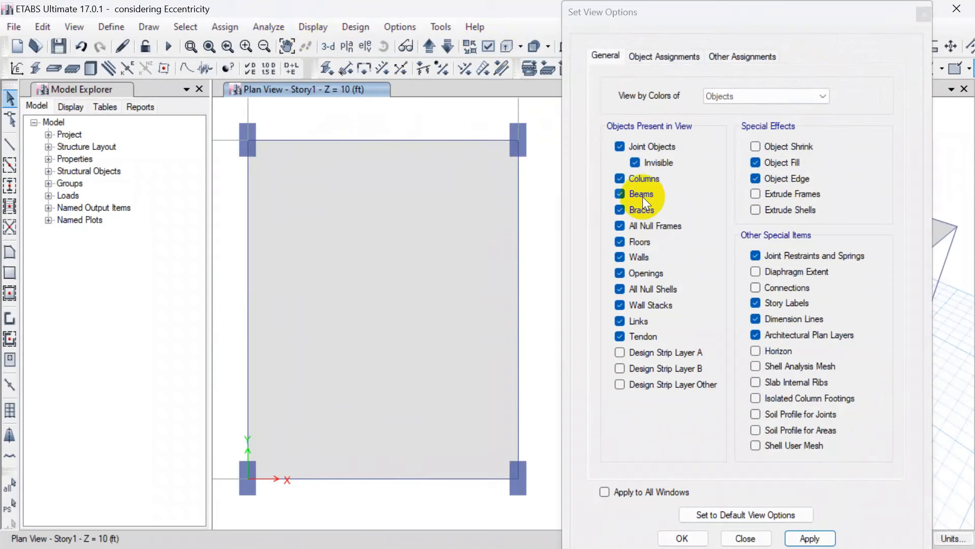
left_click(808, 539)
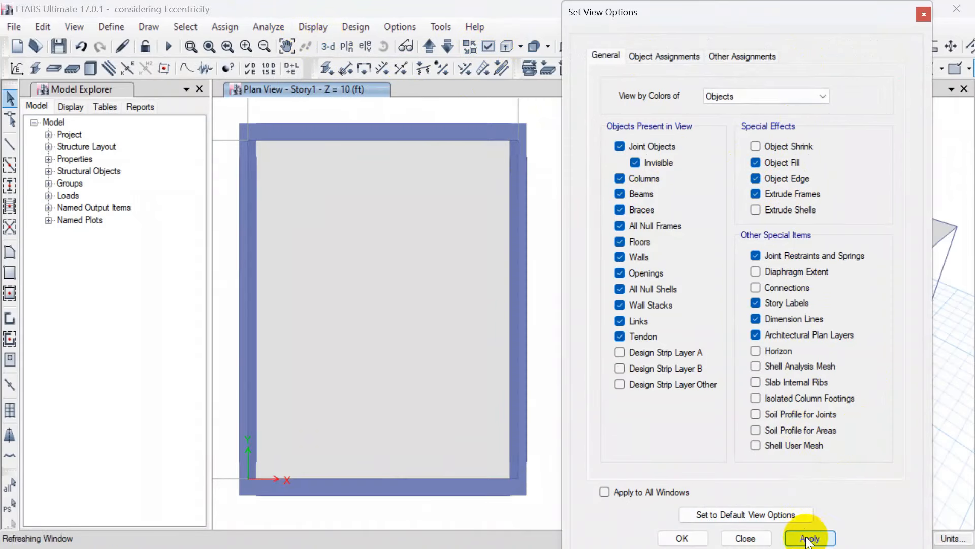
left_click(747, 538)
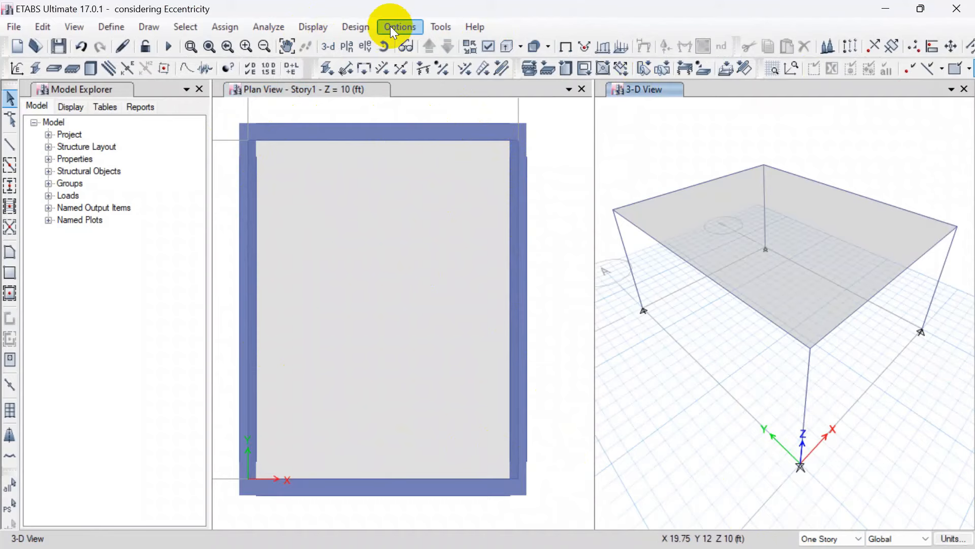
Enable Extrude Frames for the 3-D view so beams and columns are drawn with their full sections.
left_click(488, 46)
left_click_drag(664, 11, 123, 11)
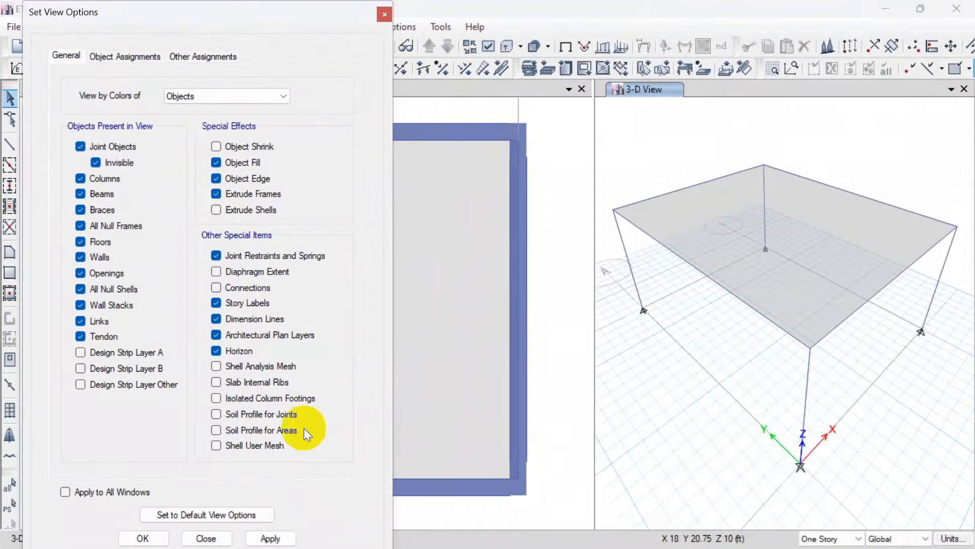
left_click(284, 541)
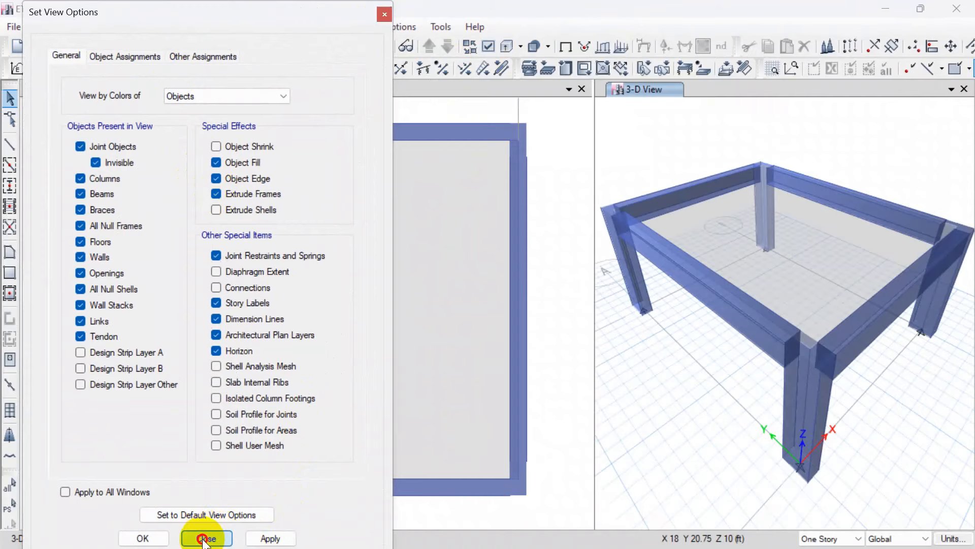
left_click(204, 538)
Inspect the beam-to-column corners of the extruded frame from several angles and open a rendered view of the model.
scroll(763, 221, "down", 5)
middle_click_drag(825, 294, 727, 255)
scroll(757, 190, "up", 5)
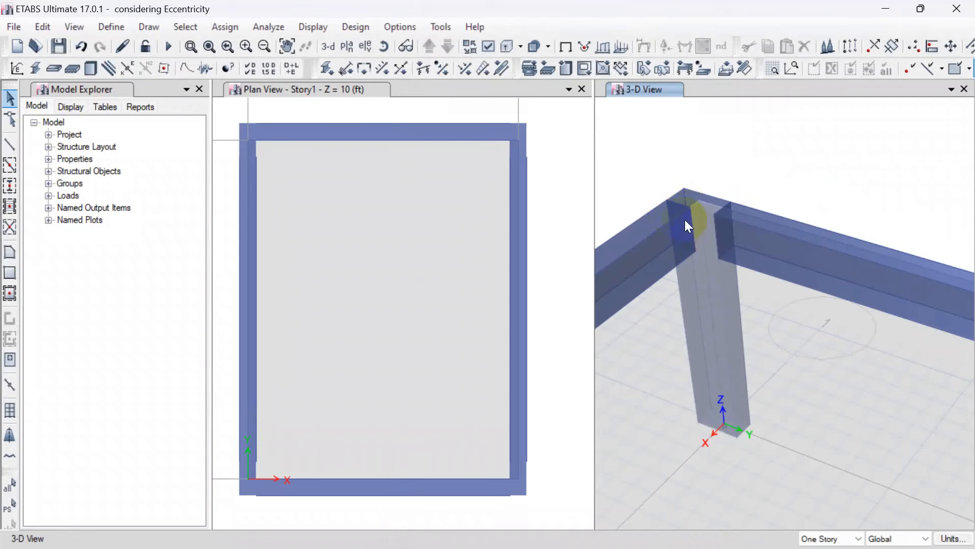
scroll(745, 192, "down", 3)
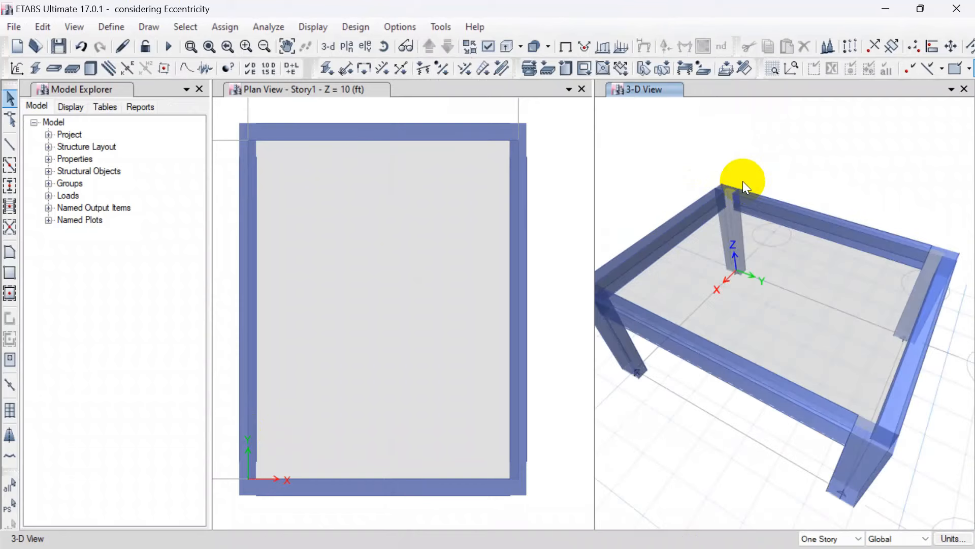
middle_click_drag(688, 267, 648, 253, "shift")
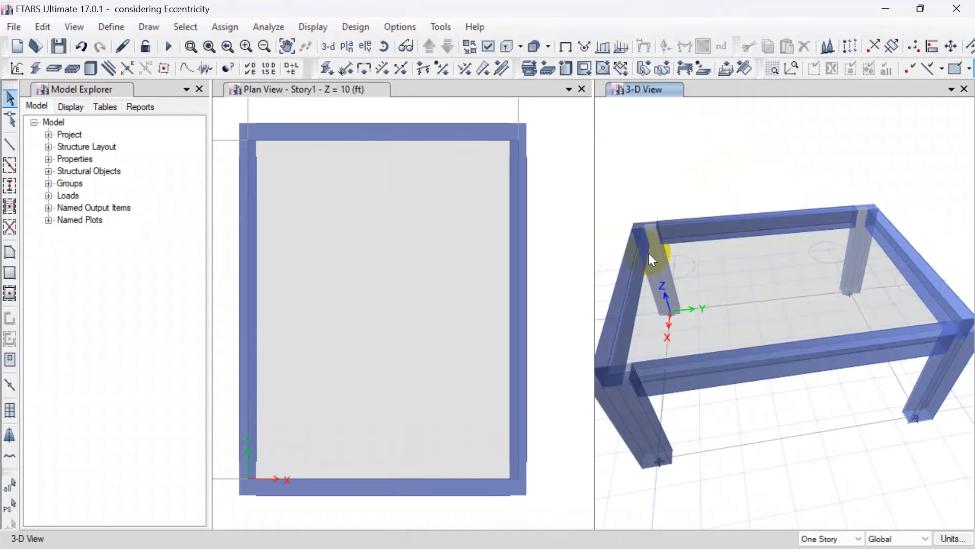
left_click(74, 27)
left_click(175, 497)
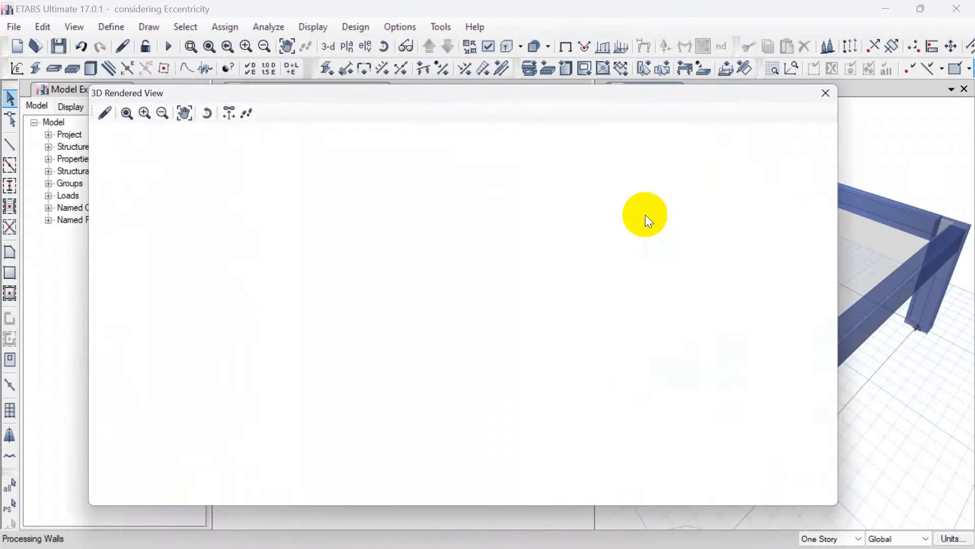
left_click(843, 90)
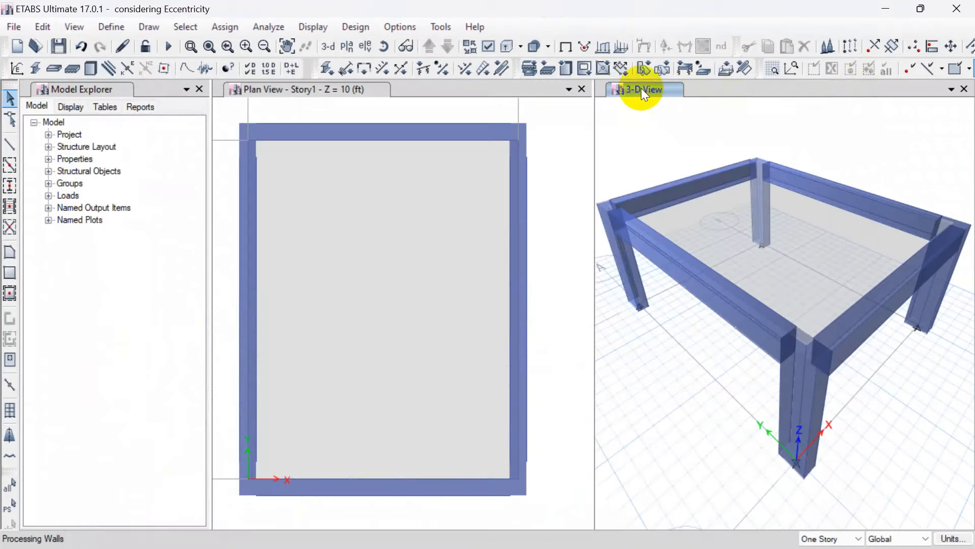
Turn off the Horizon in the 3-D view and inspect the beam-to-column joints in a rendered view.
key("ctrl+w")
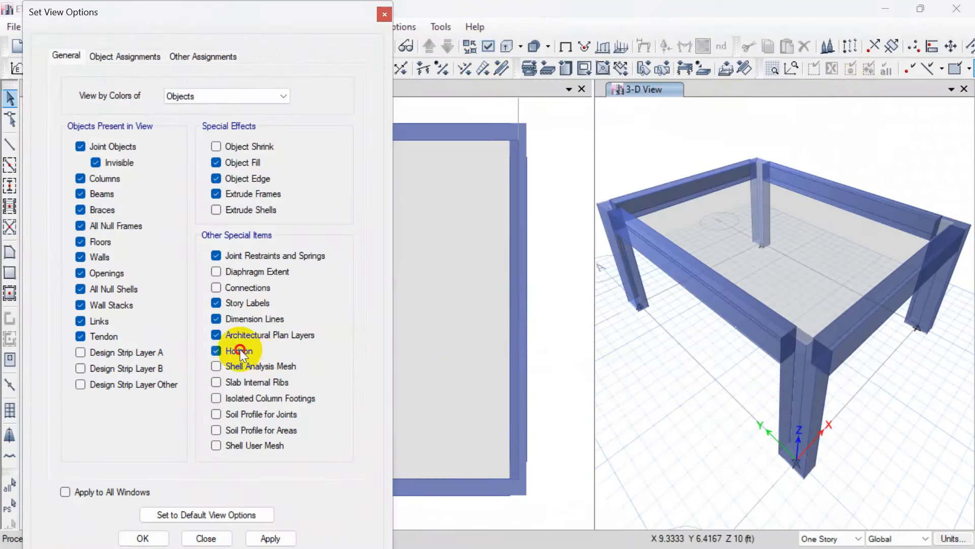
left_click(206, 538)
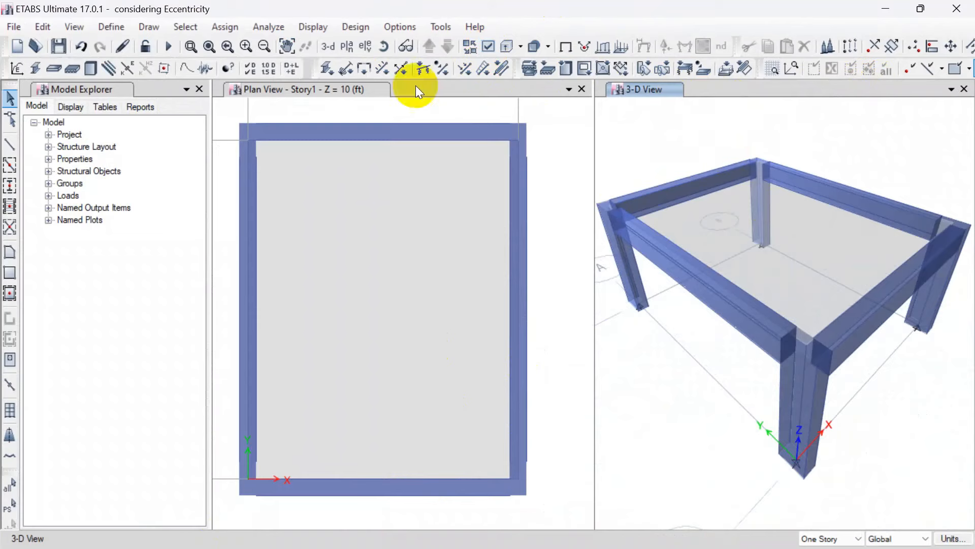
left_click(75, 27)
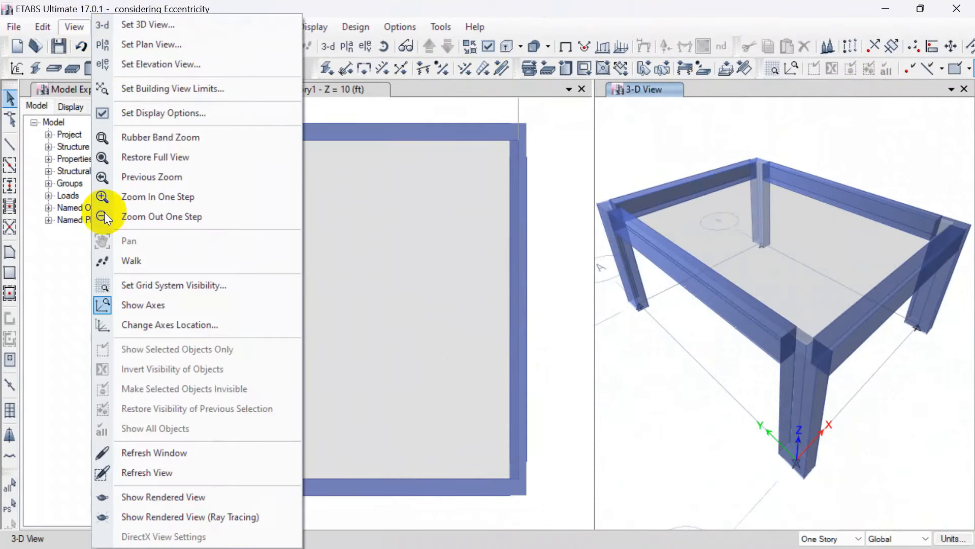
left_click(169, 503)
left_click_drag(459, 221, 519, 281)
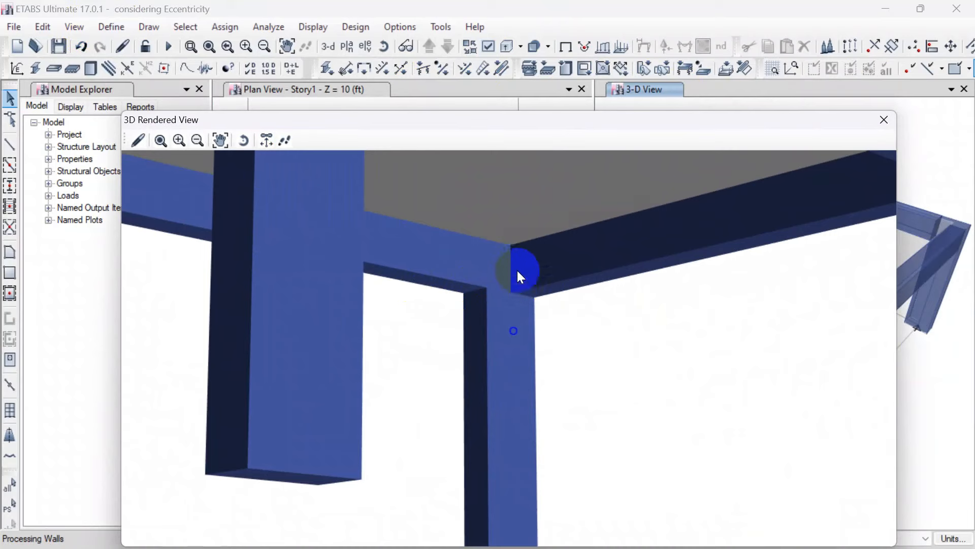
left_click_drag(539, 307, 349, 292)
left_click(887, 119)
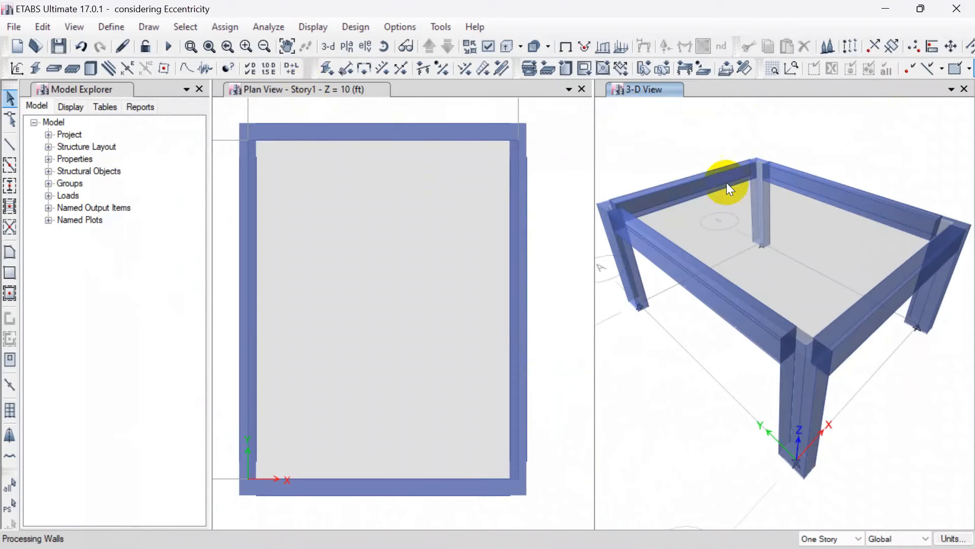
Reset the 3-D view to its default orientation and compare the extruded frame with the beam edges in the Story1 plan.
left_click(334, 94)
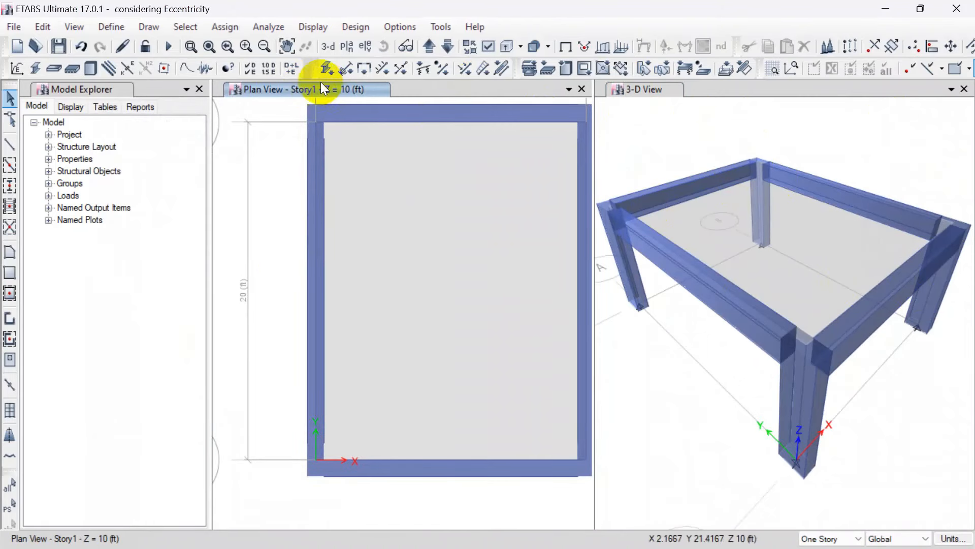
middle_click_drag(566, 230, 444, 214)
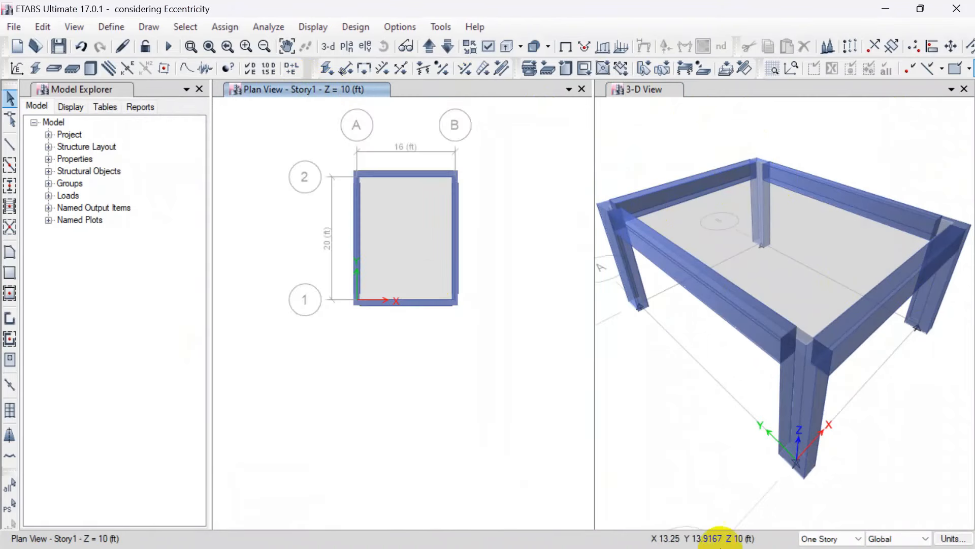
left_click(628, 88)
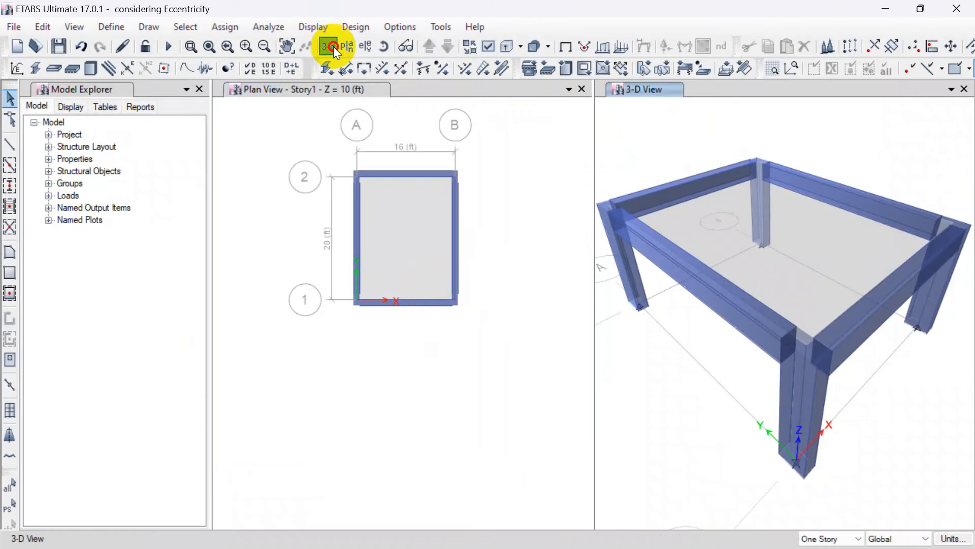
left_click(331, 47)
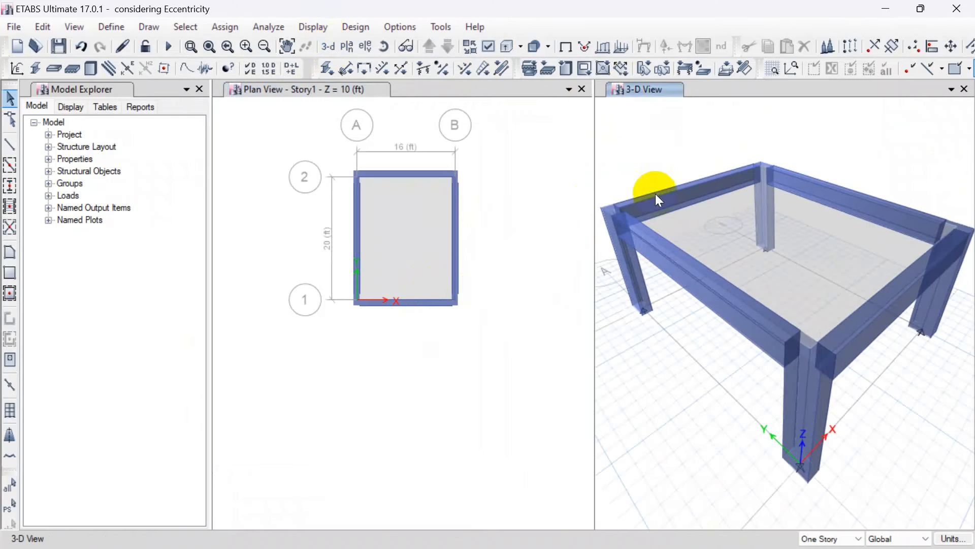
scroll(673, 161, "down", 5)
scroll(674, 172, "up", 5)
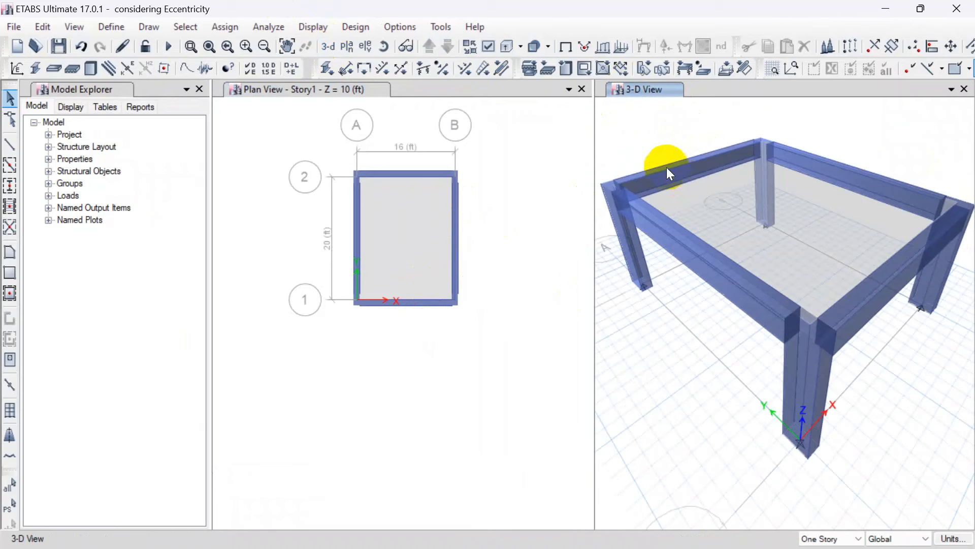
left_click(260, 89)
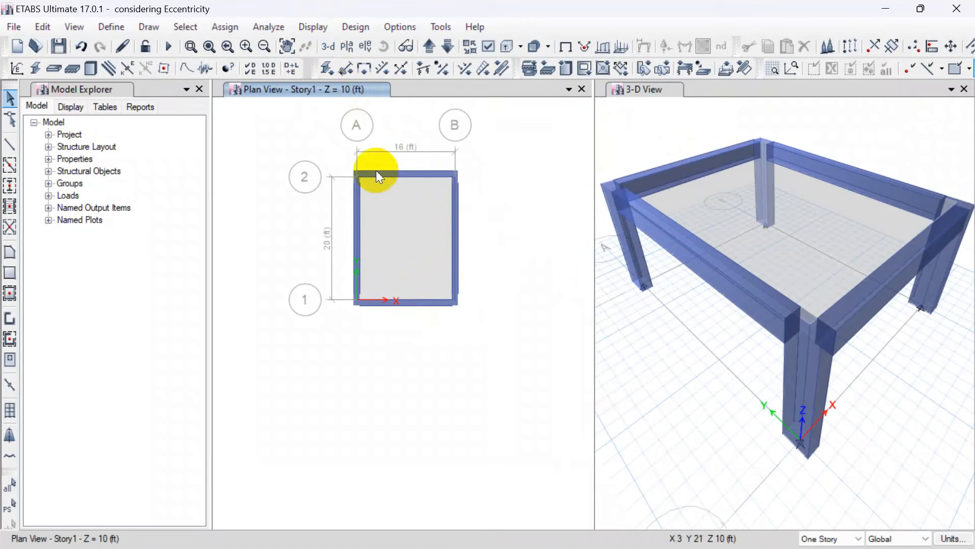
left_click(654, 86)
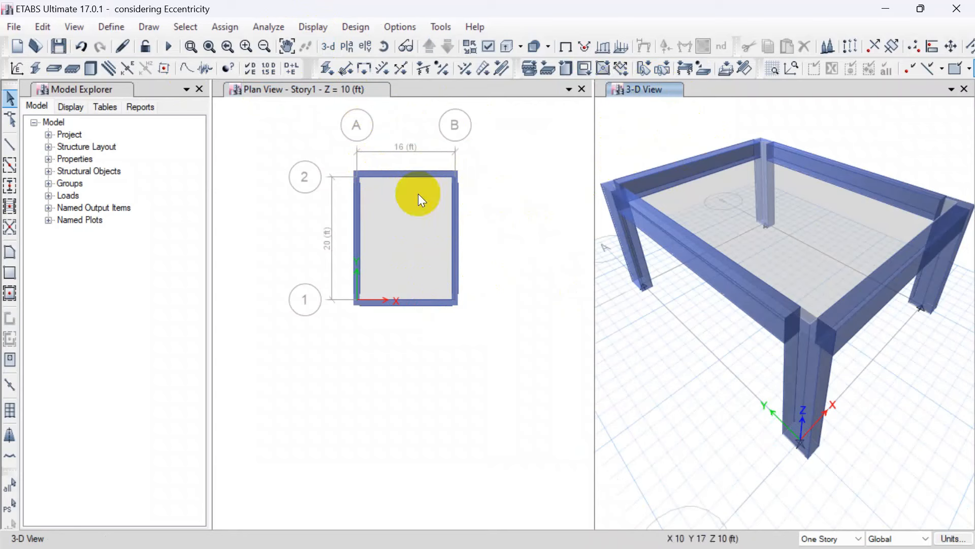
scroll(418, 192, "up", 5)
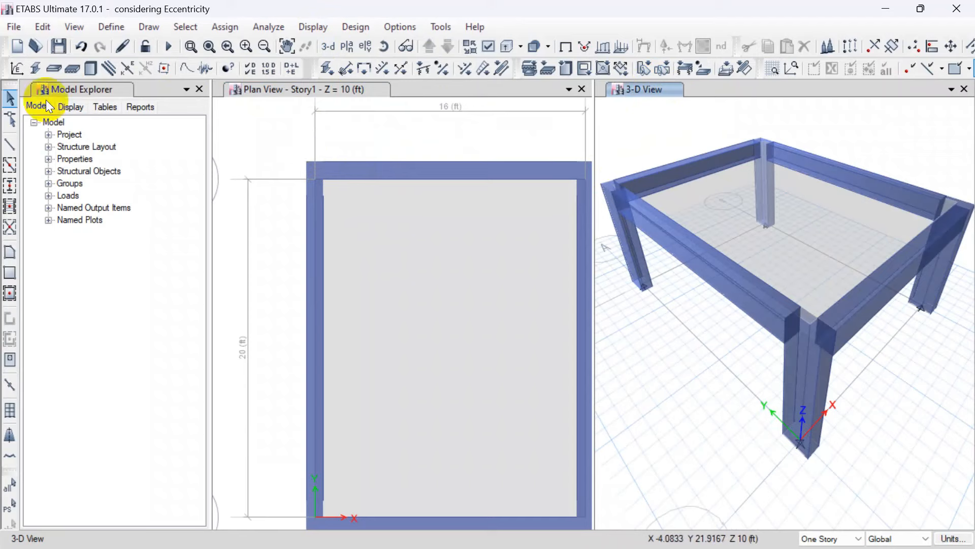
Switch to mama.dwg in AutoCAD, review the TR, BR, TL and BL corner labels around the rectangles, and return to ETABS.
mouse_move(589, 531)
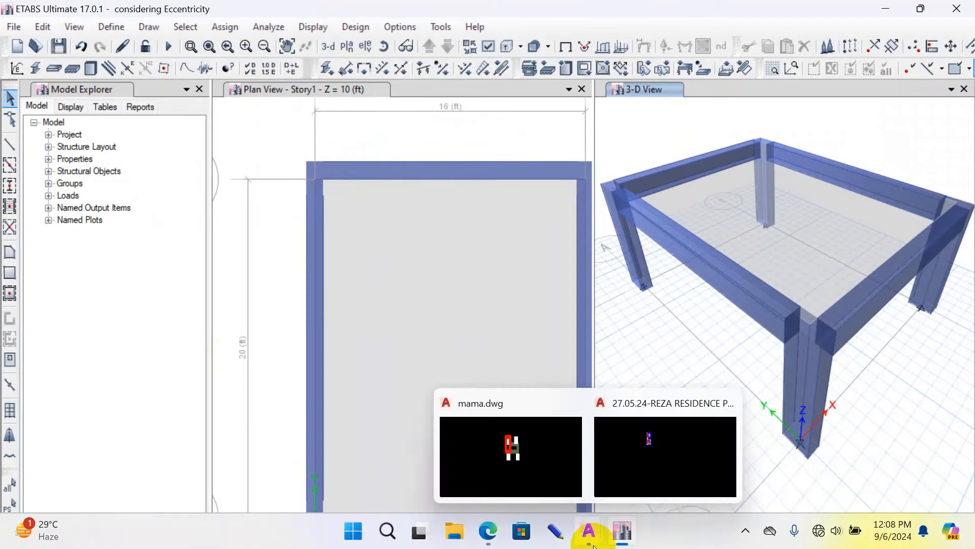
left_click(519, 448)
scroll(490, 233, "up", 2)
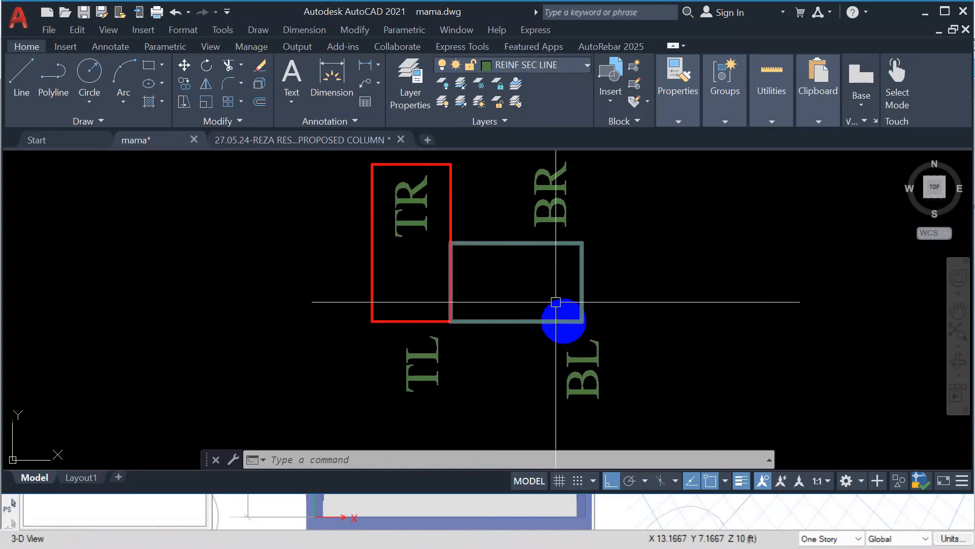
left_click(929, 11)
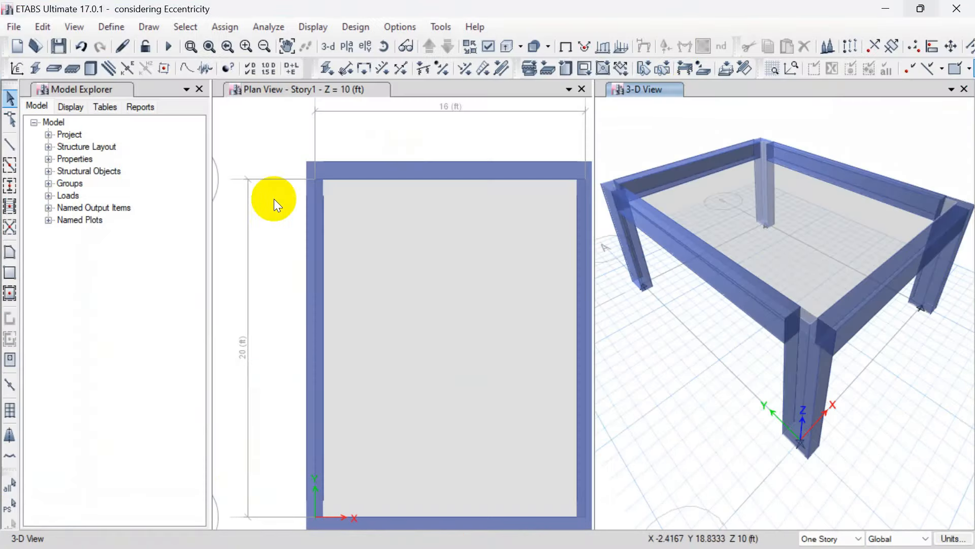
Check the beam alignment against the column faces in the Story1 plan and the default 3-D view.
left_click(327, 88)
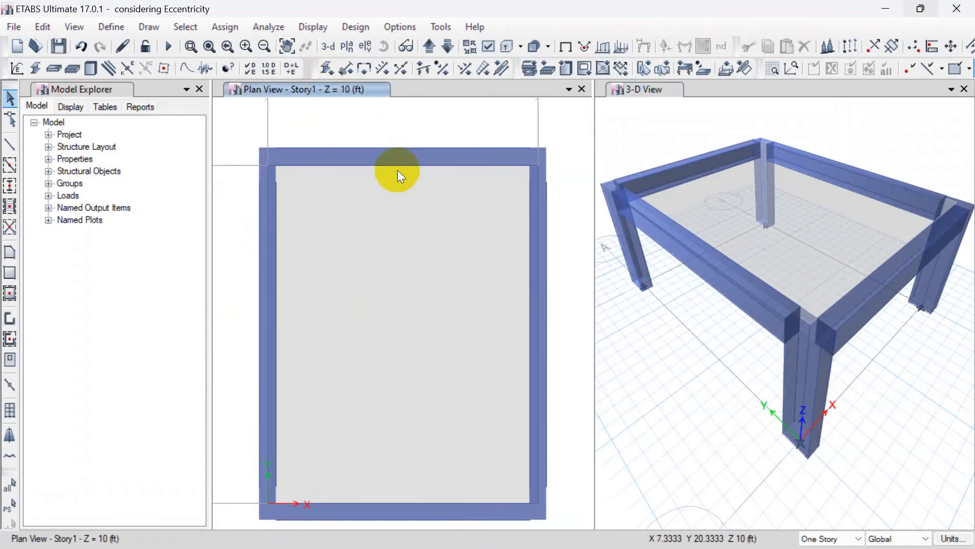
left_click(645, 87)
left_click(332, 50)
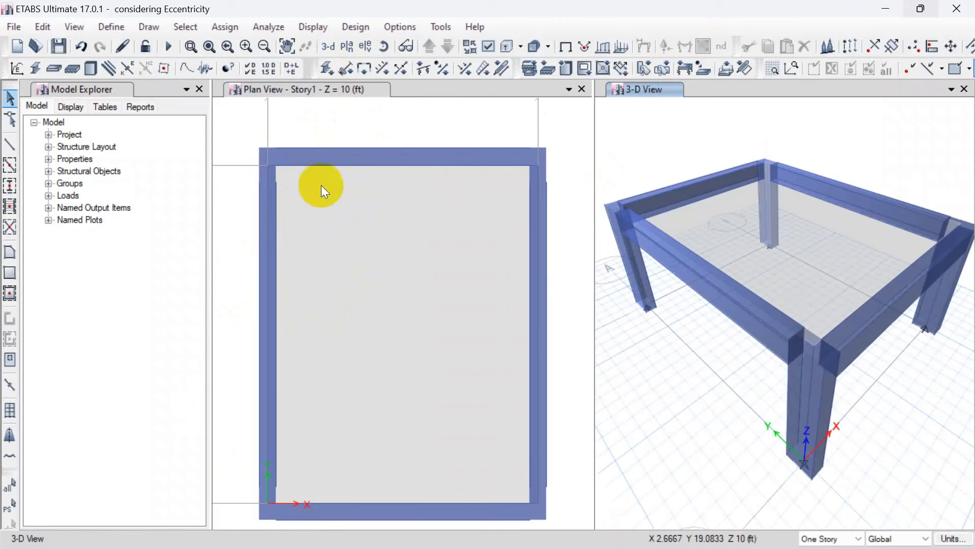
left_click(275, 96)
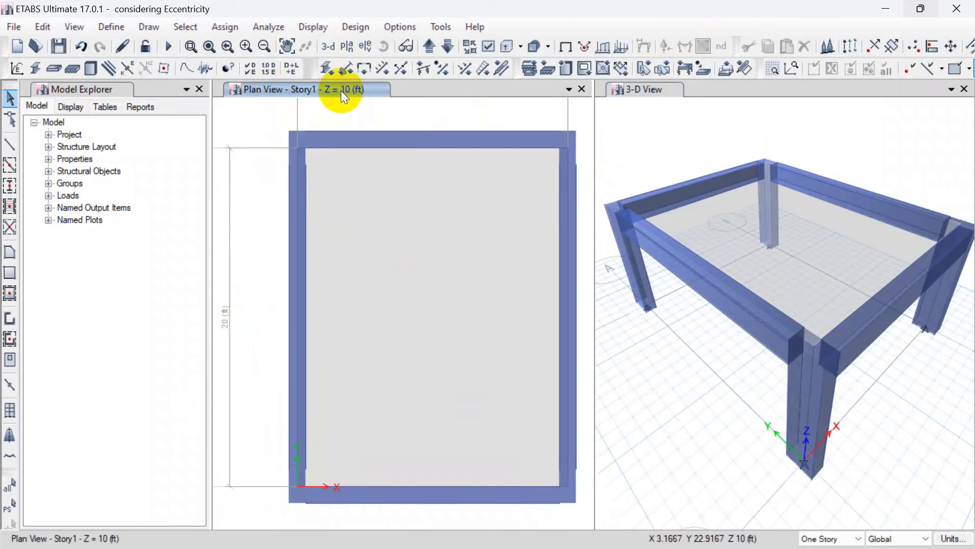
middle_click_drag(581, 264, 562, 264)
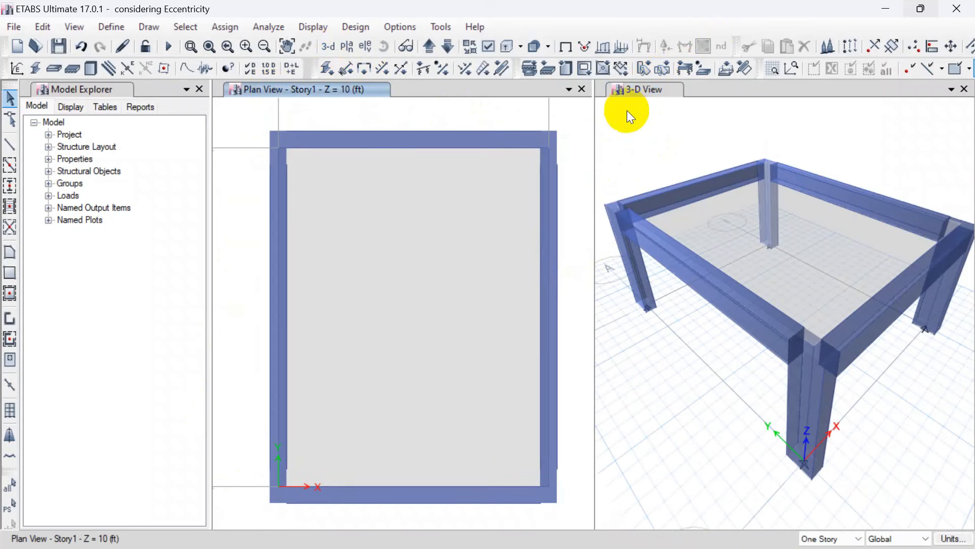
left_click(630, 90)
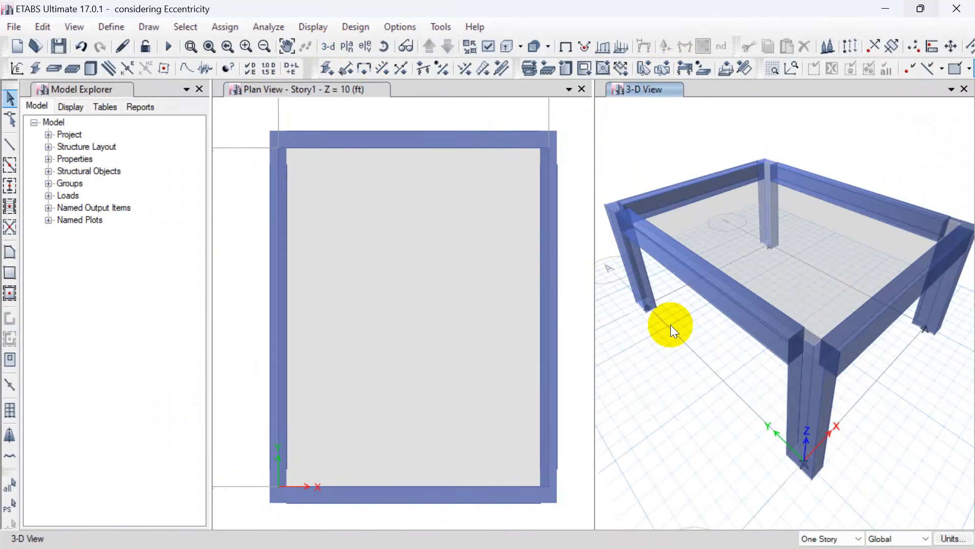